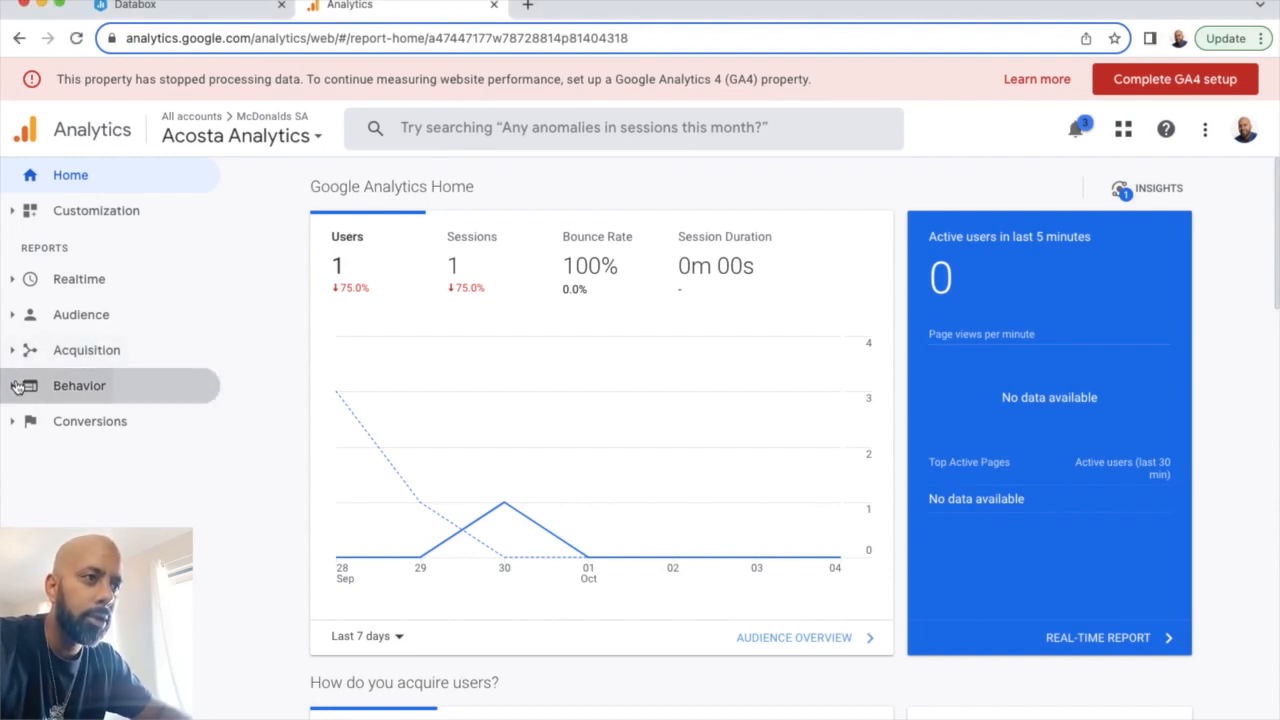
Navigate to the Behavior > Events > Overview report
click(18, 386)
click(60, 475)
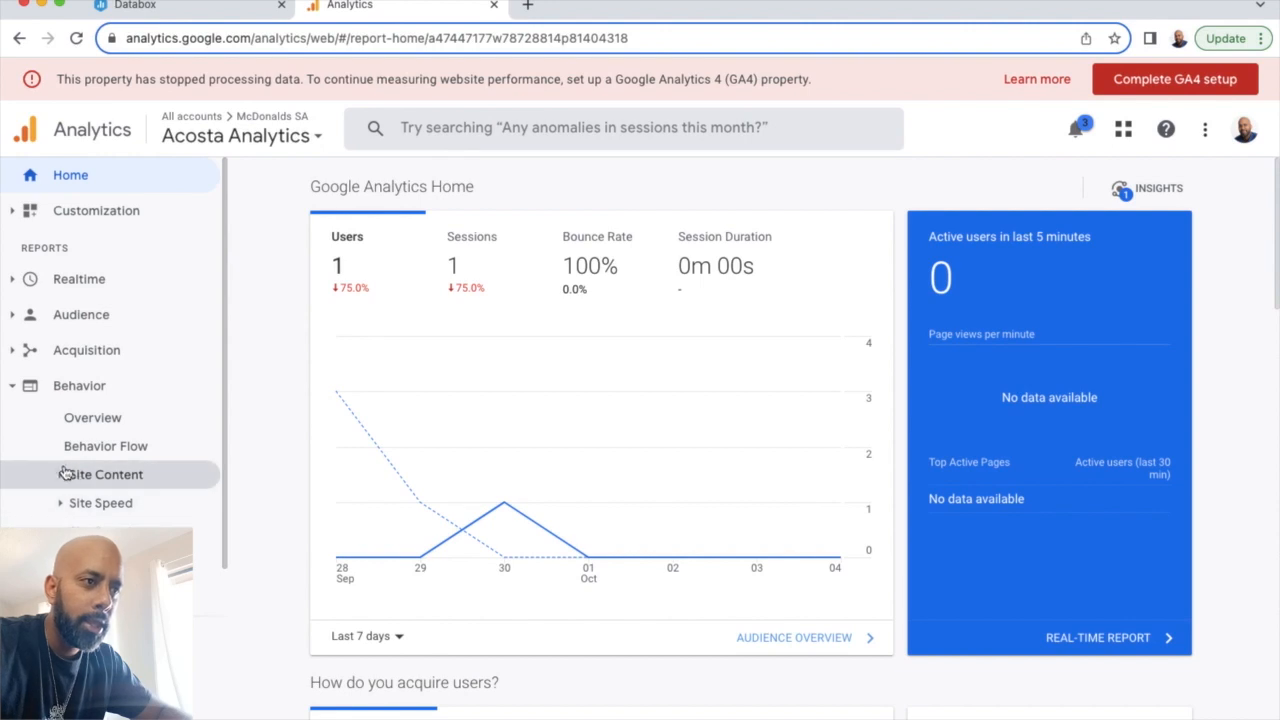
click(60, 475)
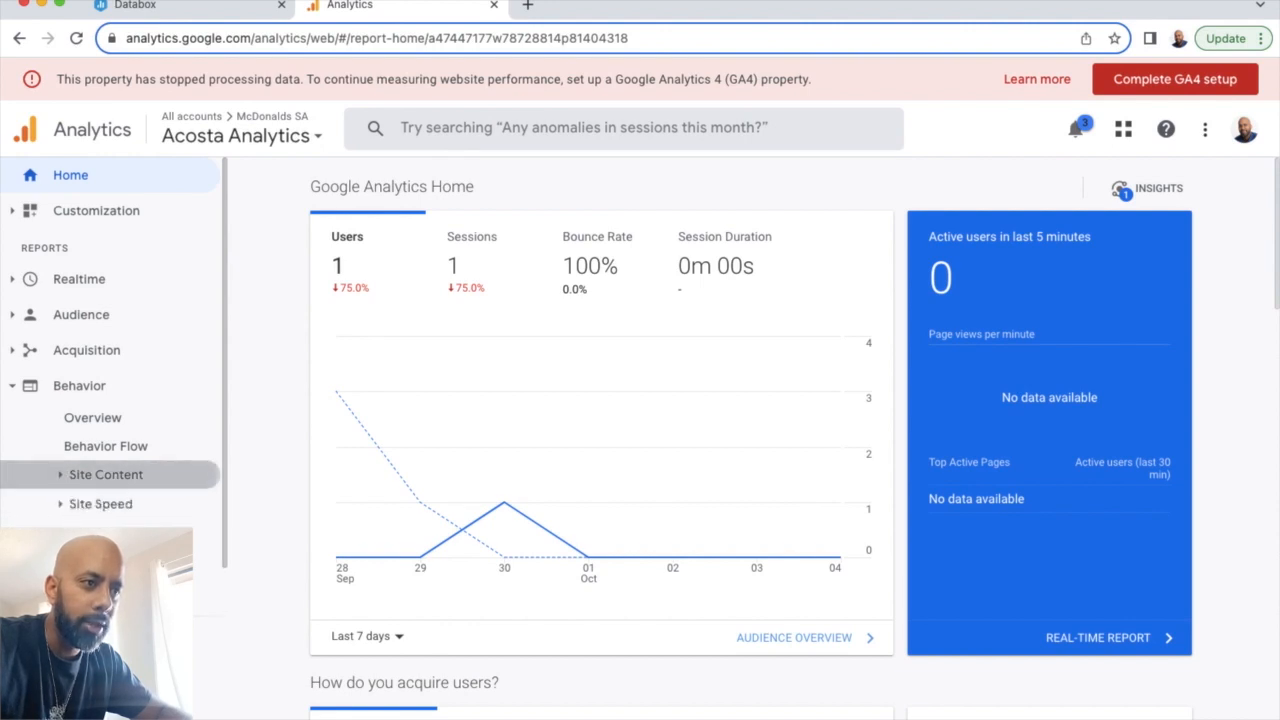
scroll(100, 470, down, 1)
scroll(100, 470, down, 1)
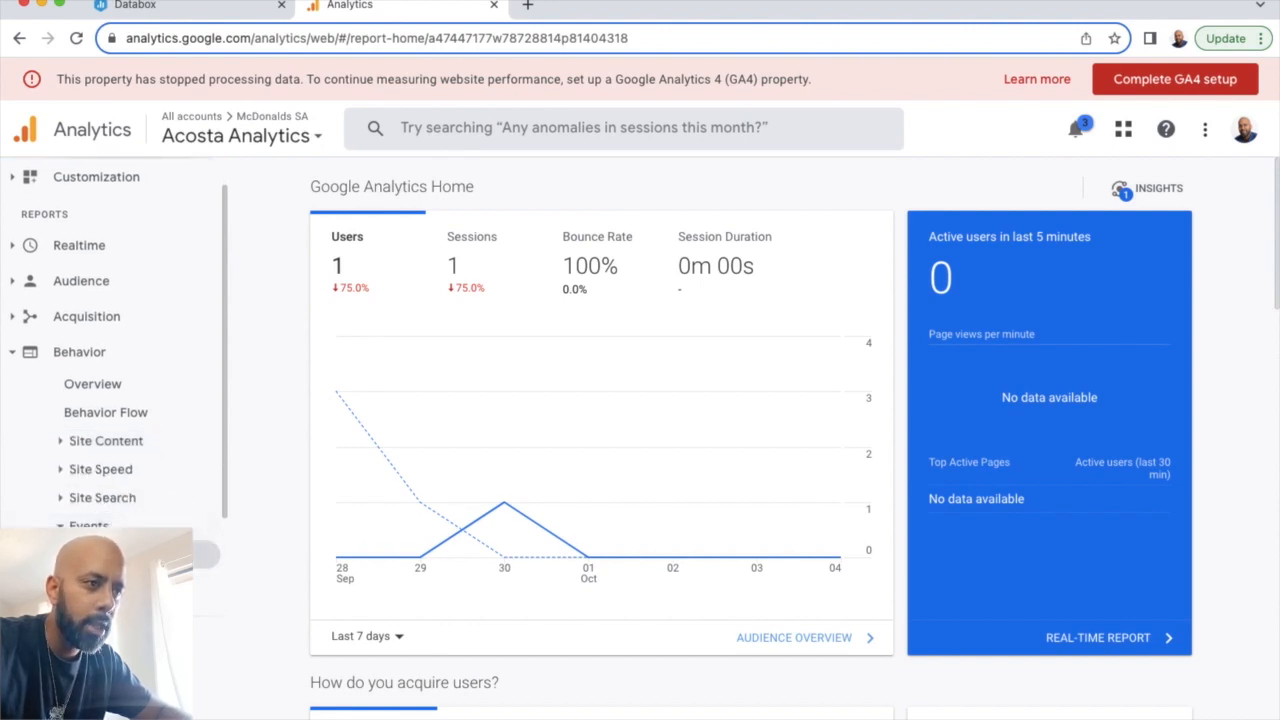
click(205, 555)
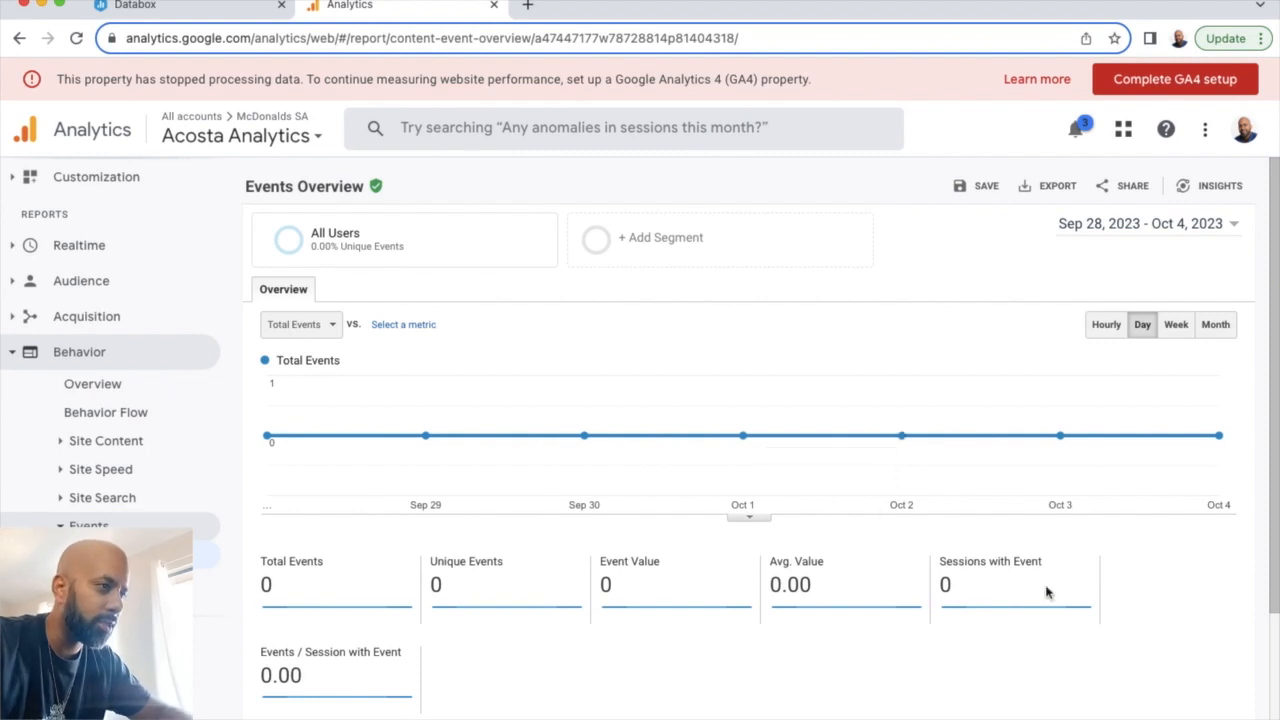
scroll(1073, 644, down, 1)
scroll(1073, 644, down, 3)
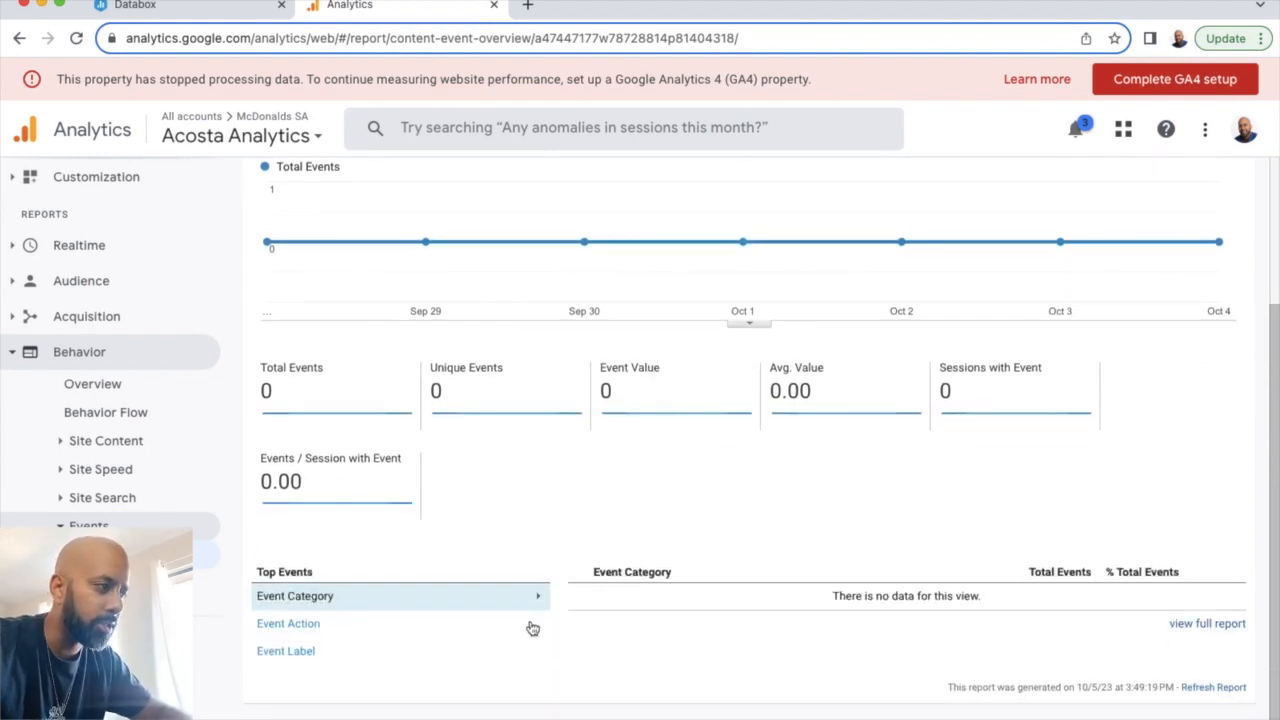
scroll(532, 627, up, 5)
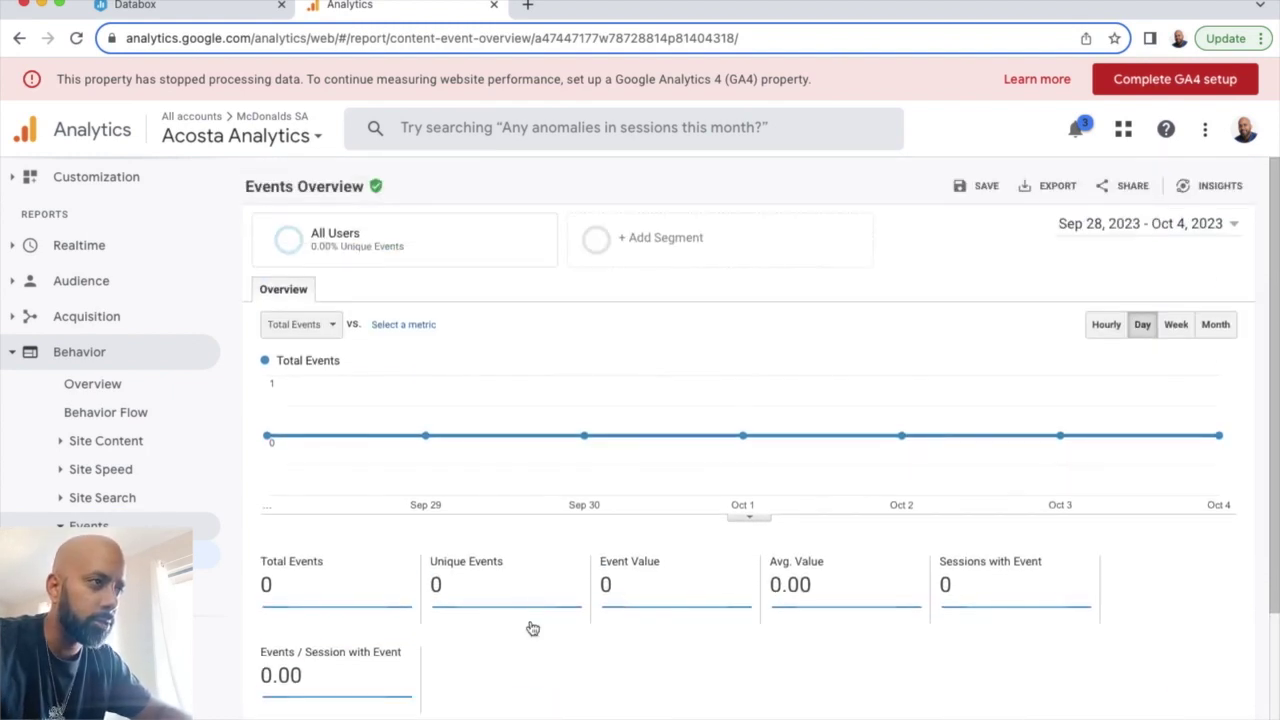
Set a custom date range starting Nov 1, 2022 and apply it to the report
click(1178, 225)
click(1118, 255)
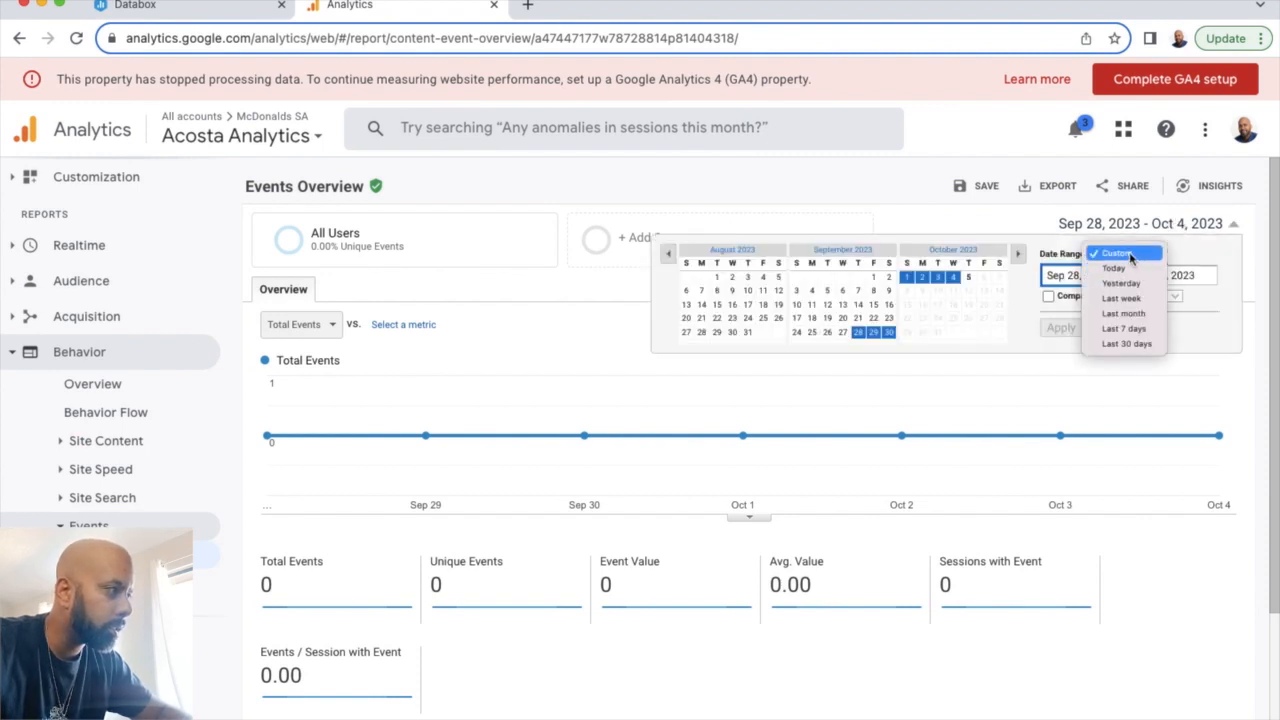
click(1130, 256)
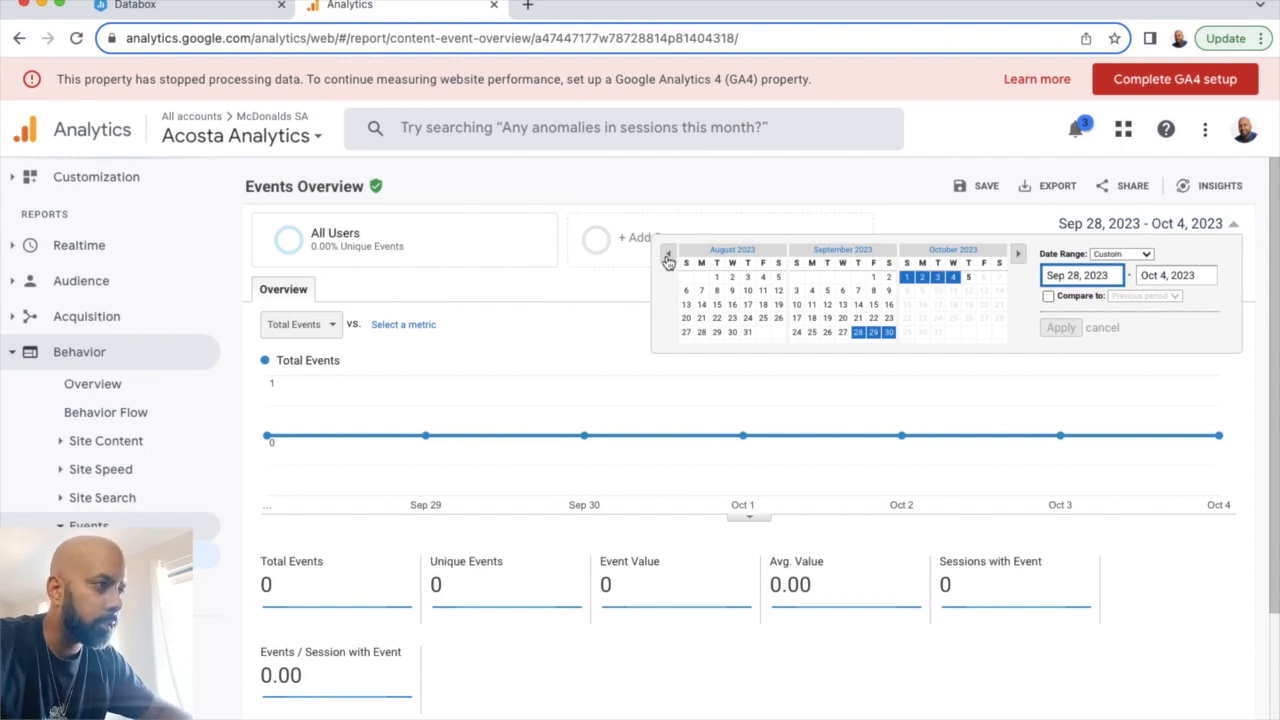
triple_click(668, 253)
triple_click(668, 253)
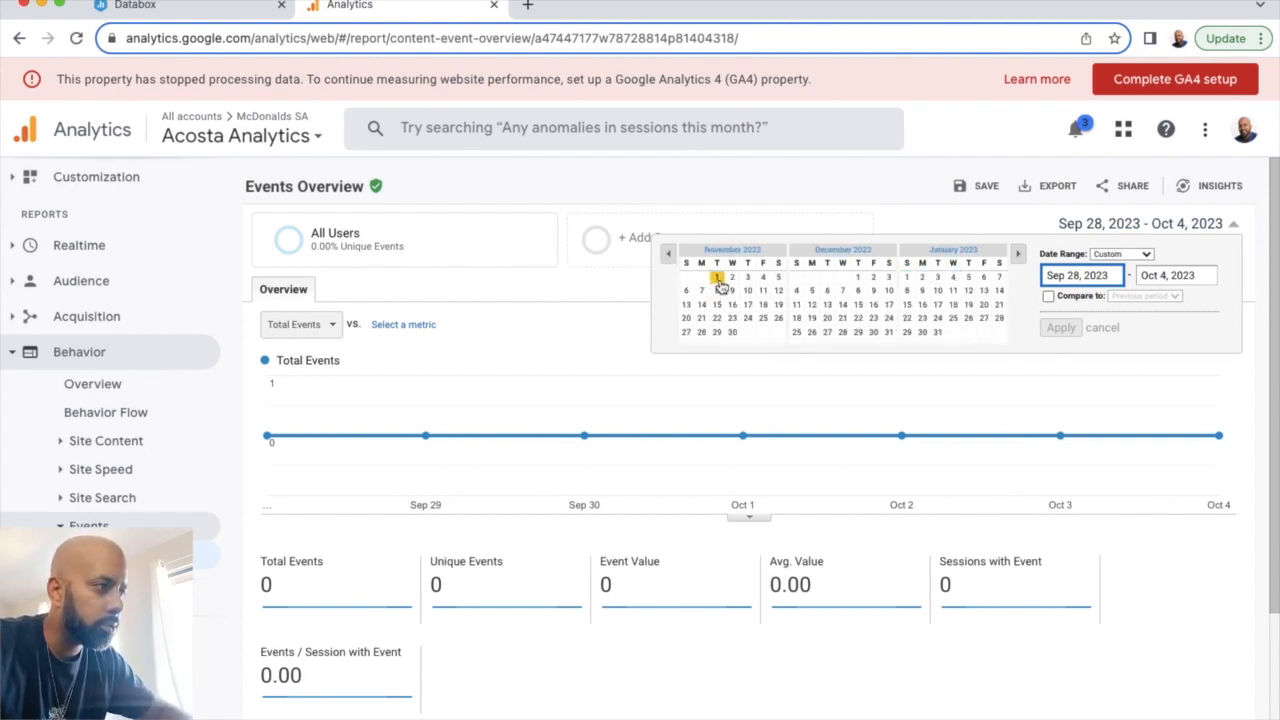
click(718, 277)
click(1060, 327)
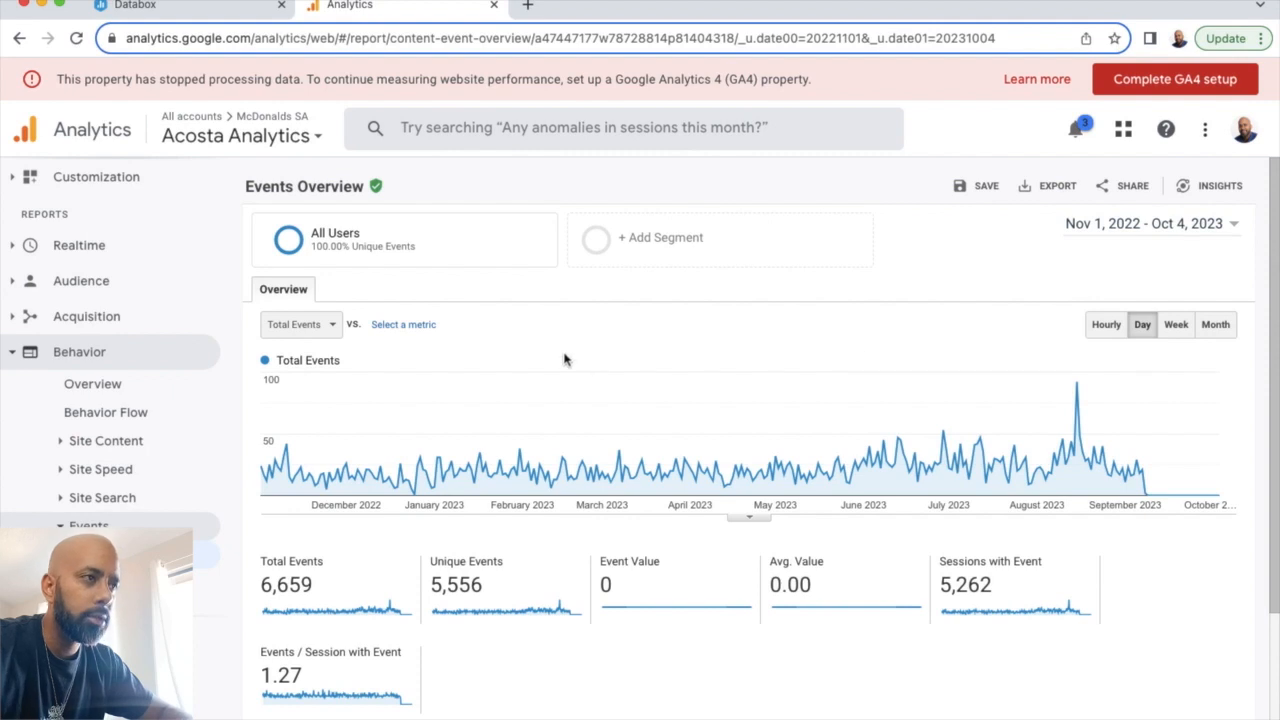
scroll(534, 370, down, 4)
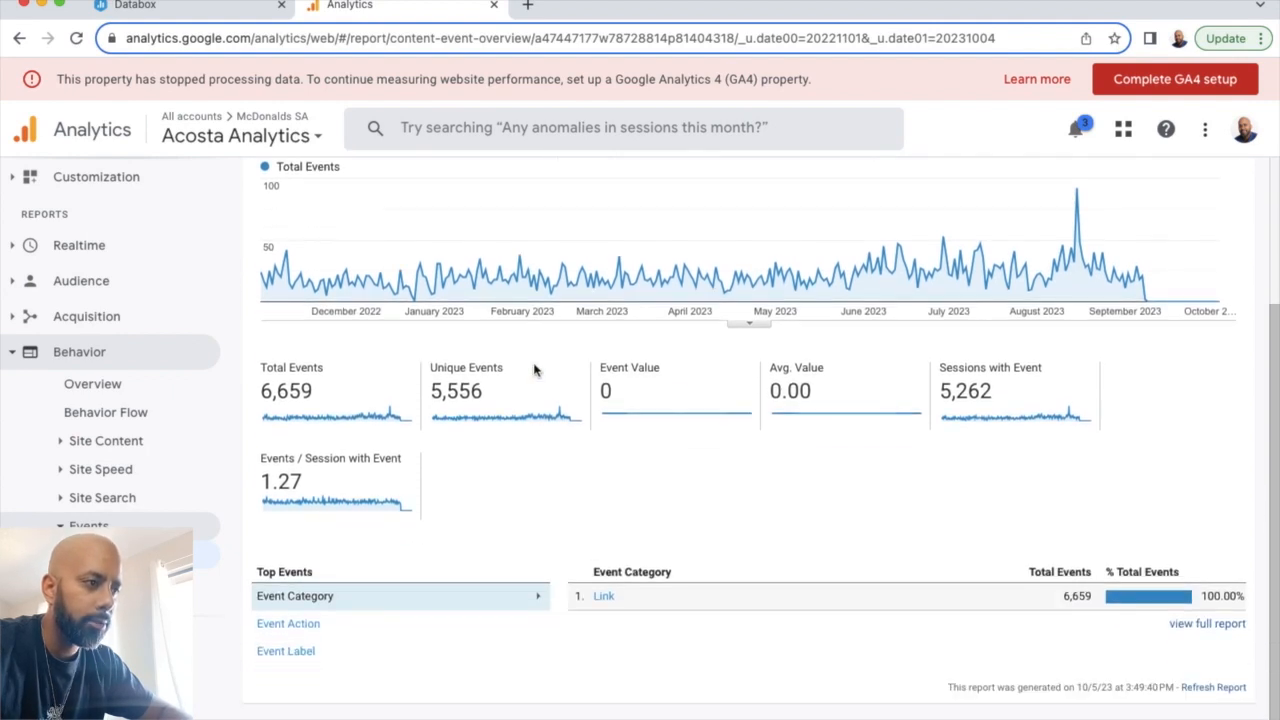
Break Top Events down by Event Label to list store names like 211 & Potranco
click(301, 629)
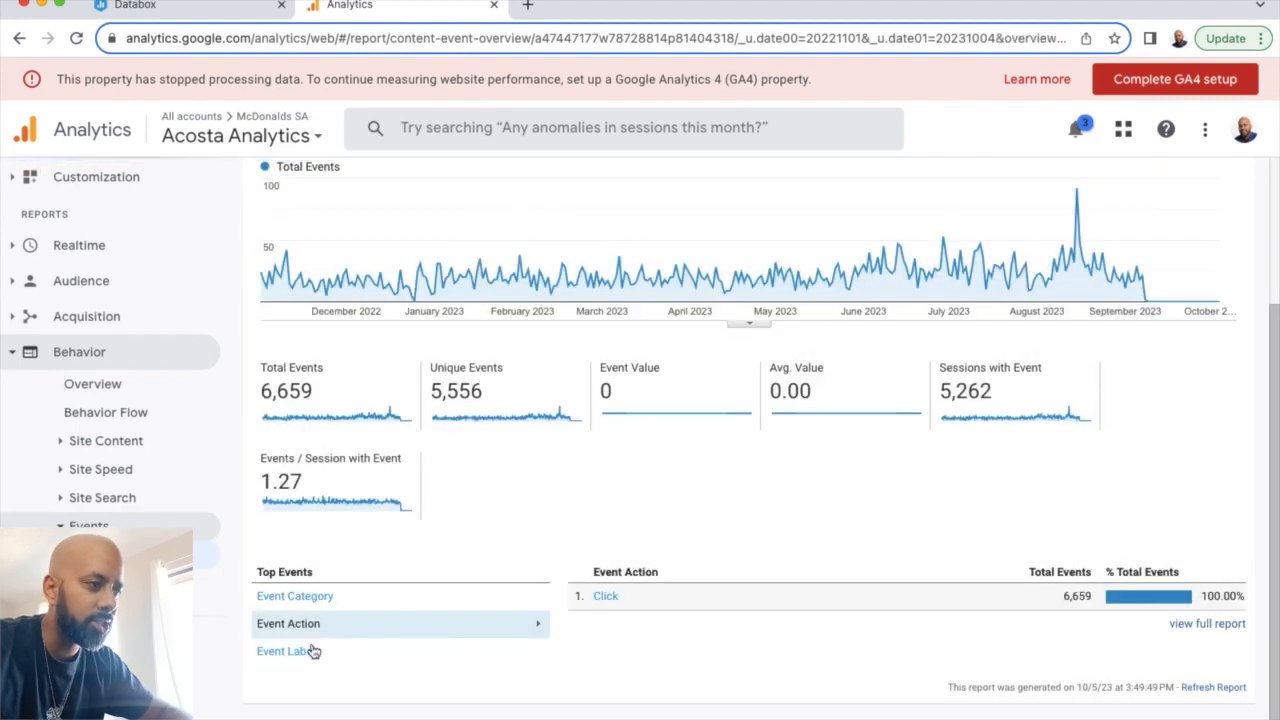
click(285, 651)
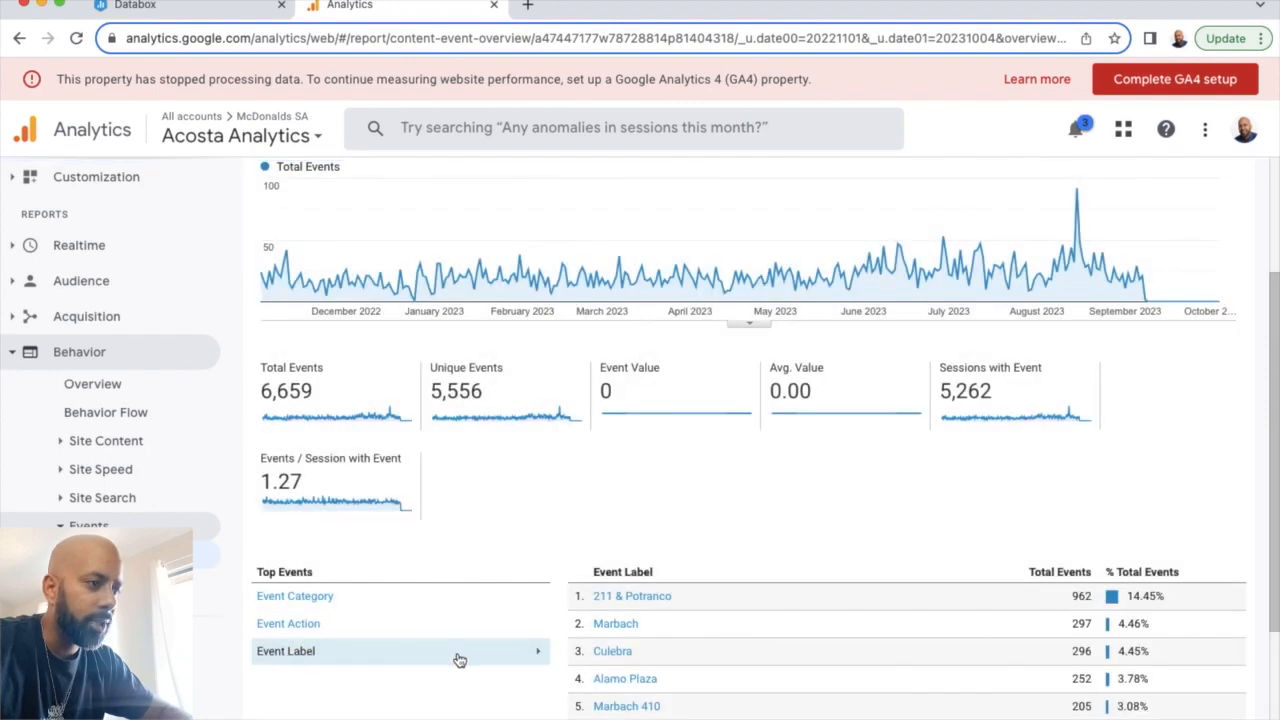
scroll(698, 640, down, 5)
scroll(698, 600, down, 3)
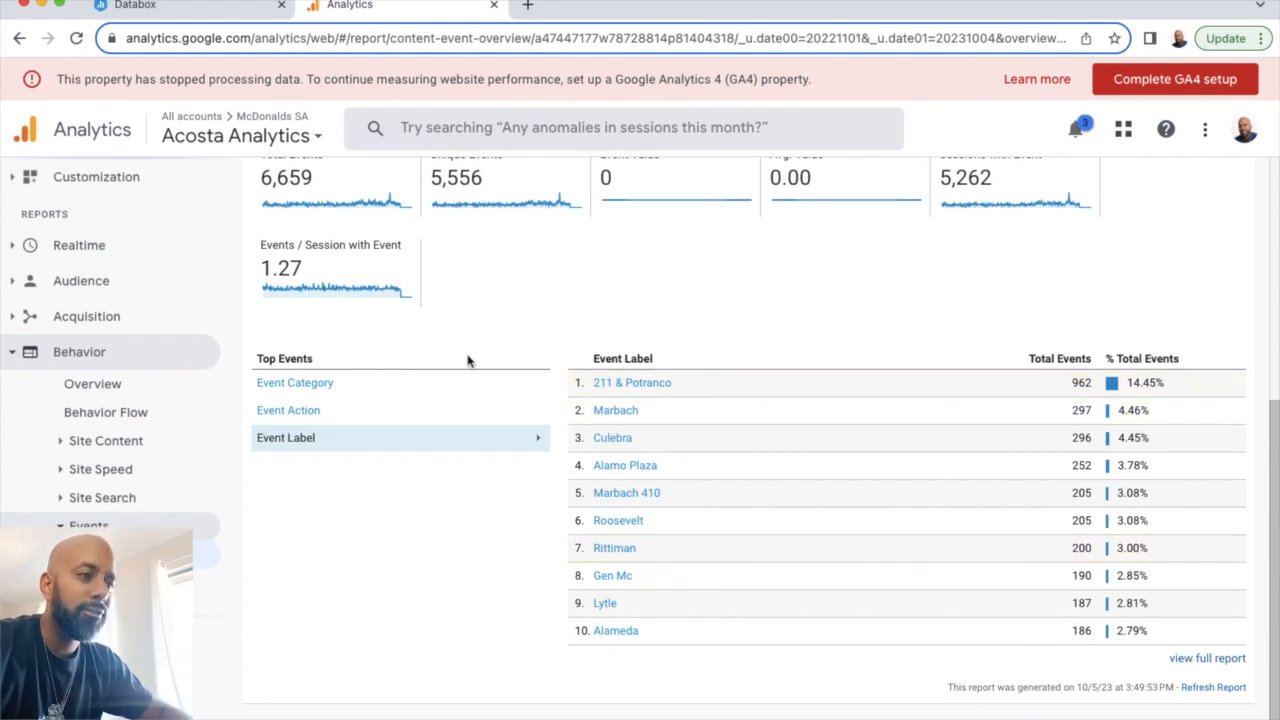
click(252, 140)
Switch to McDonalds SA - GA4 and open the application_click event in Engagement > Events
click(242, 345)
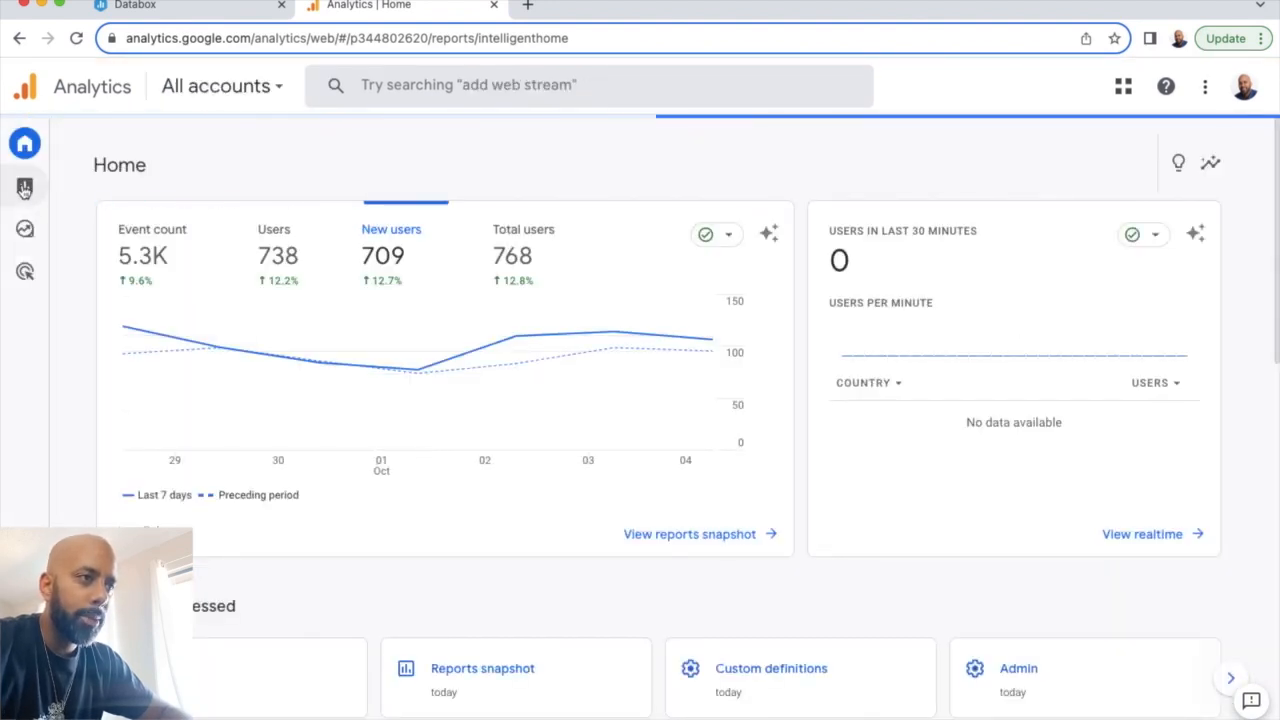
click(24, 188)
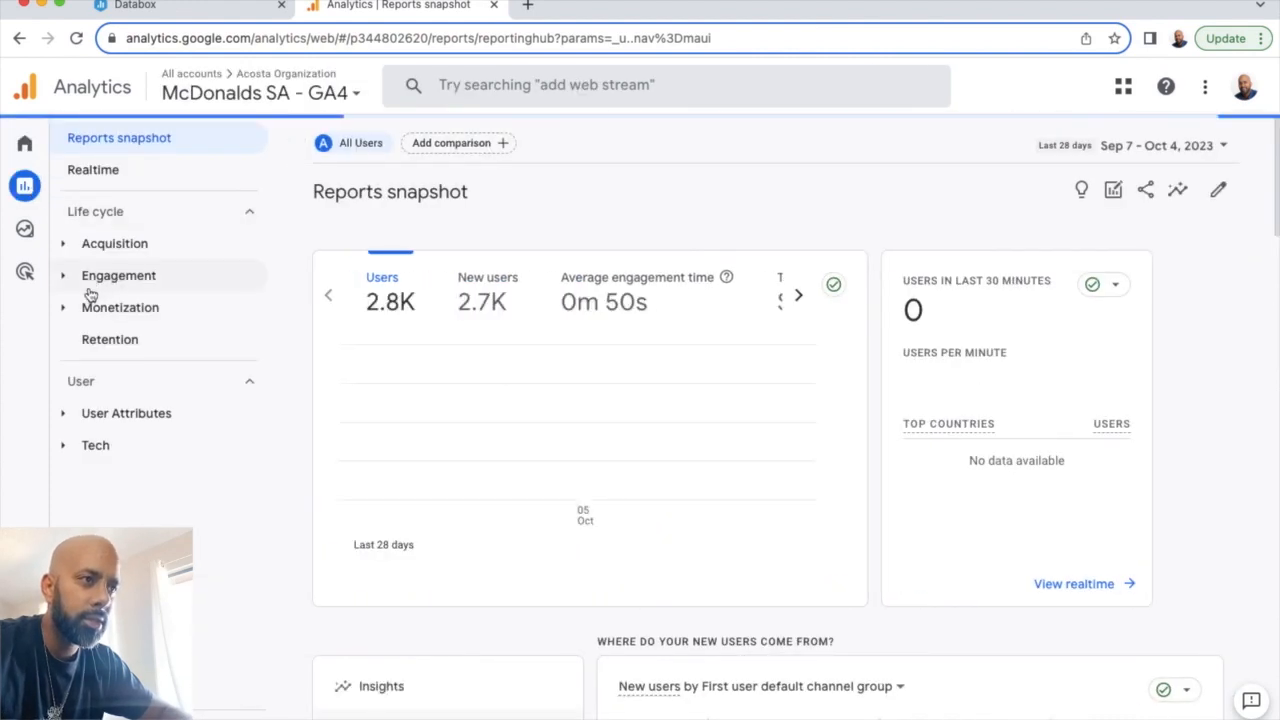
click(118, 275)
click(115, 339)
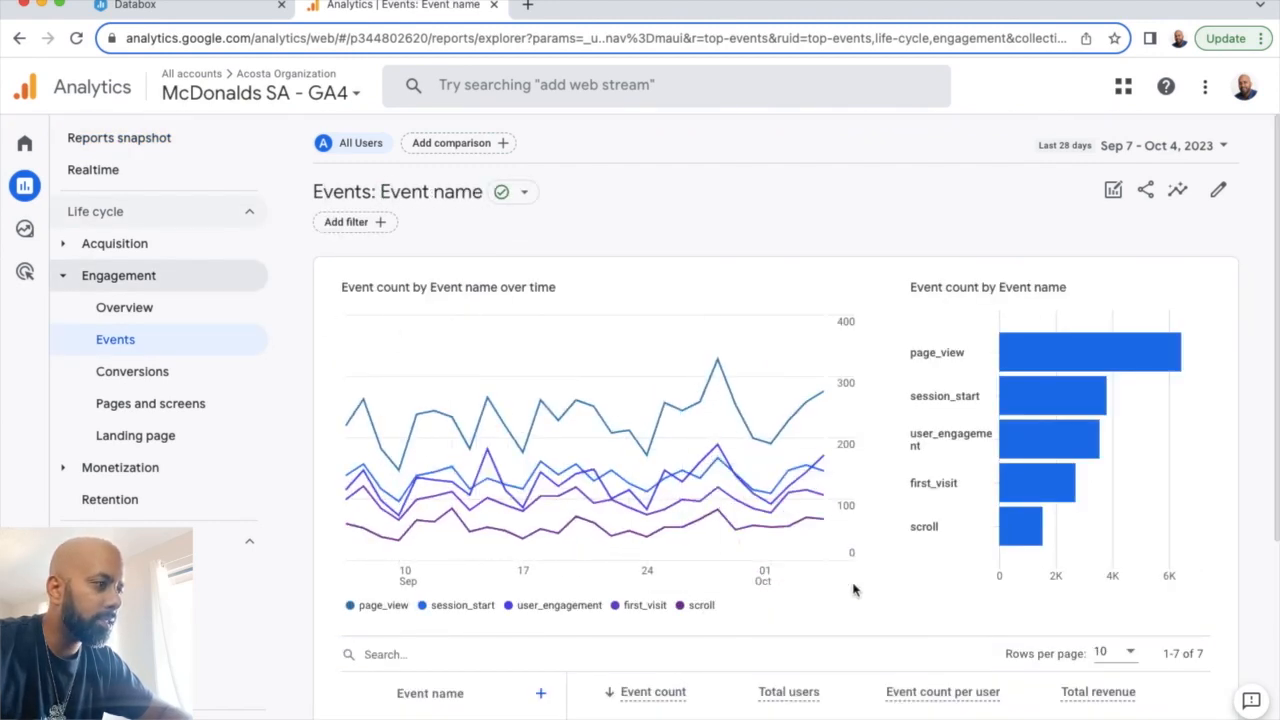
scroll(1256, 641, down, 4)
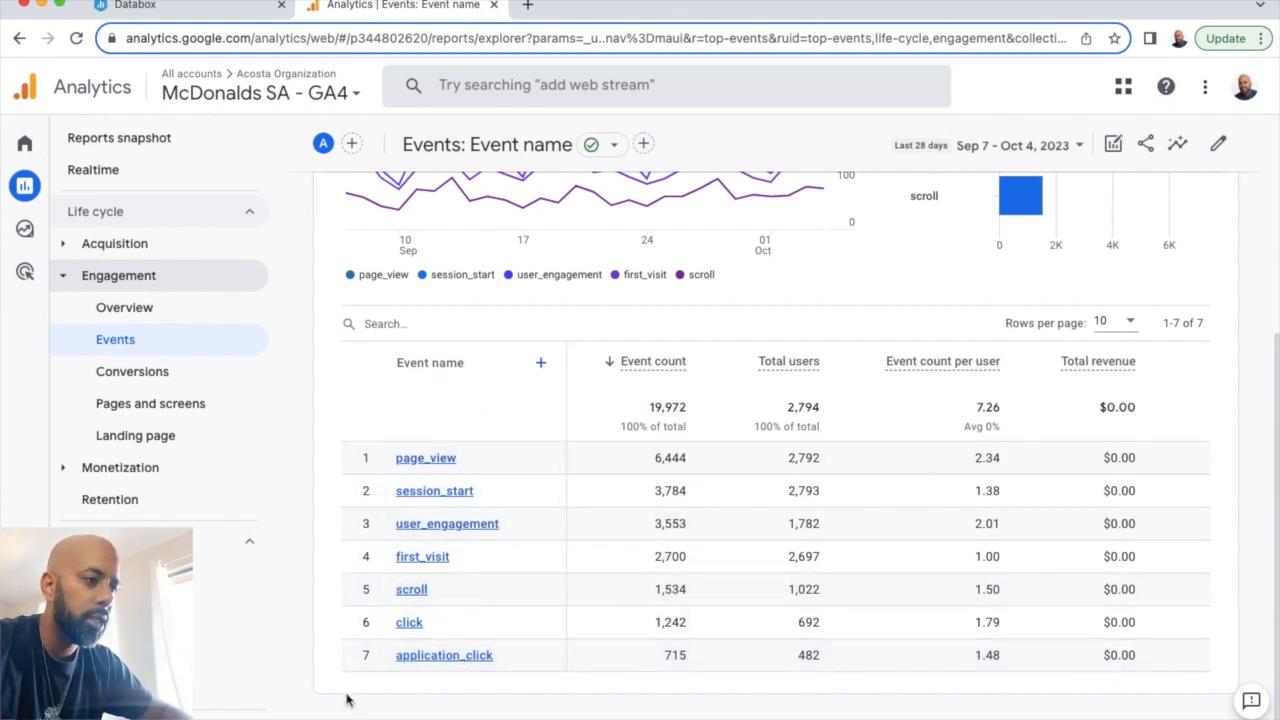
mouse_move(444, 655)
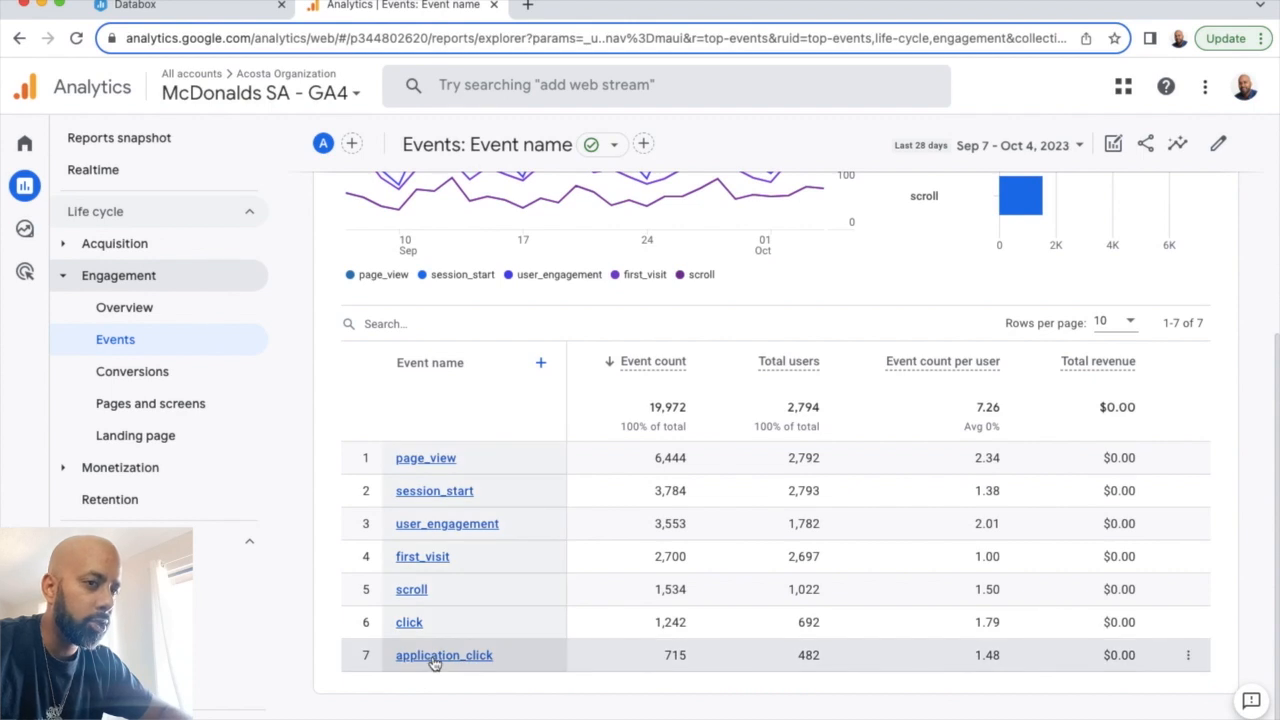
click(444, 655)
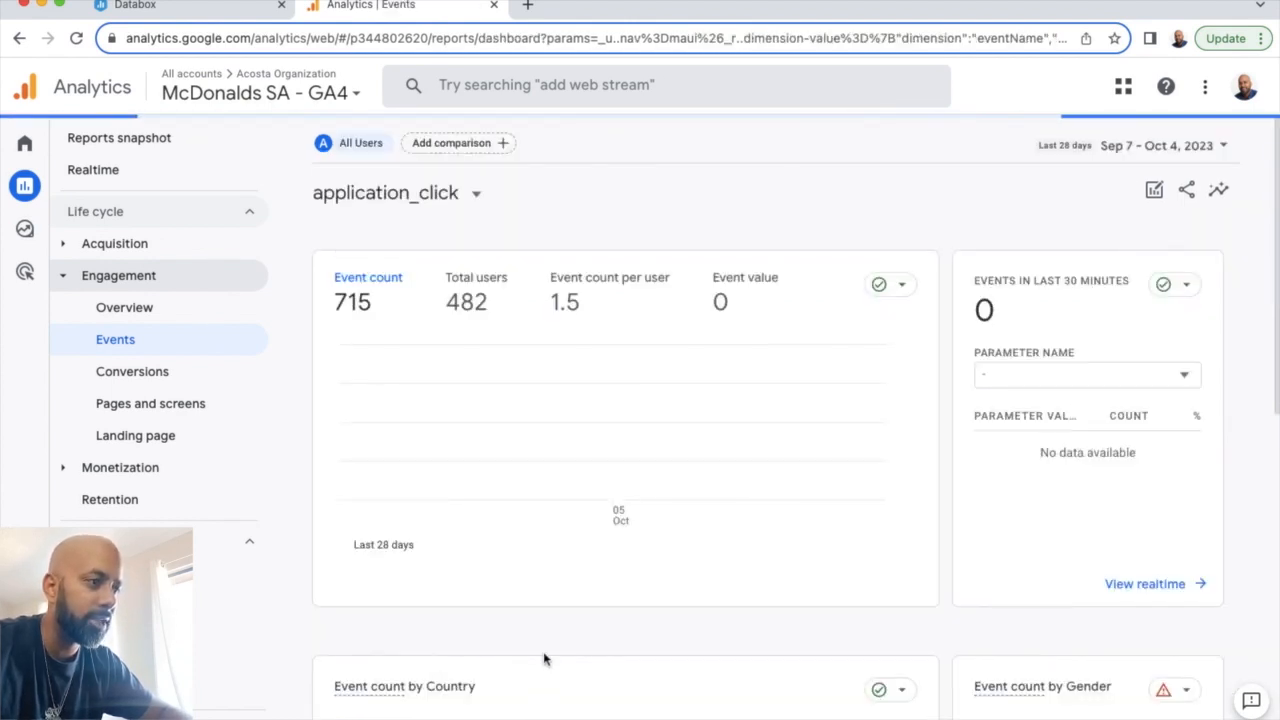
scroll(545, 658, down, 8)
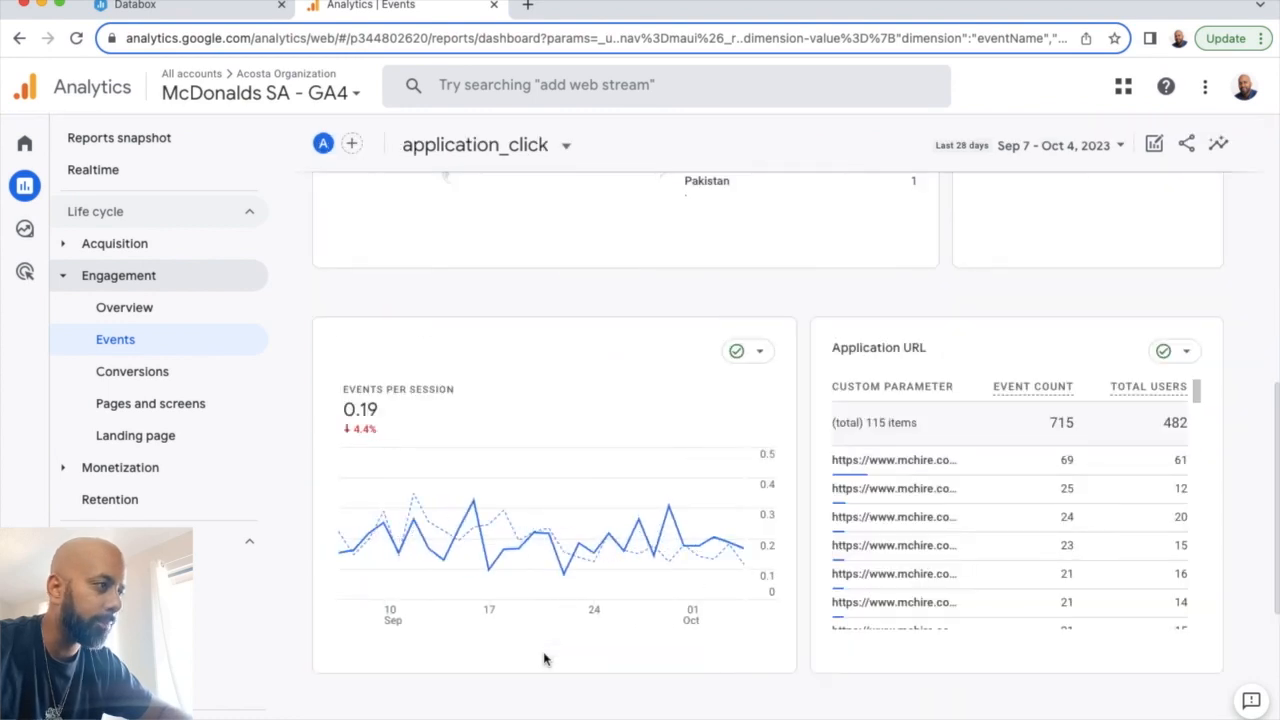
scroll(545, 658, down, 1)
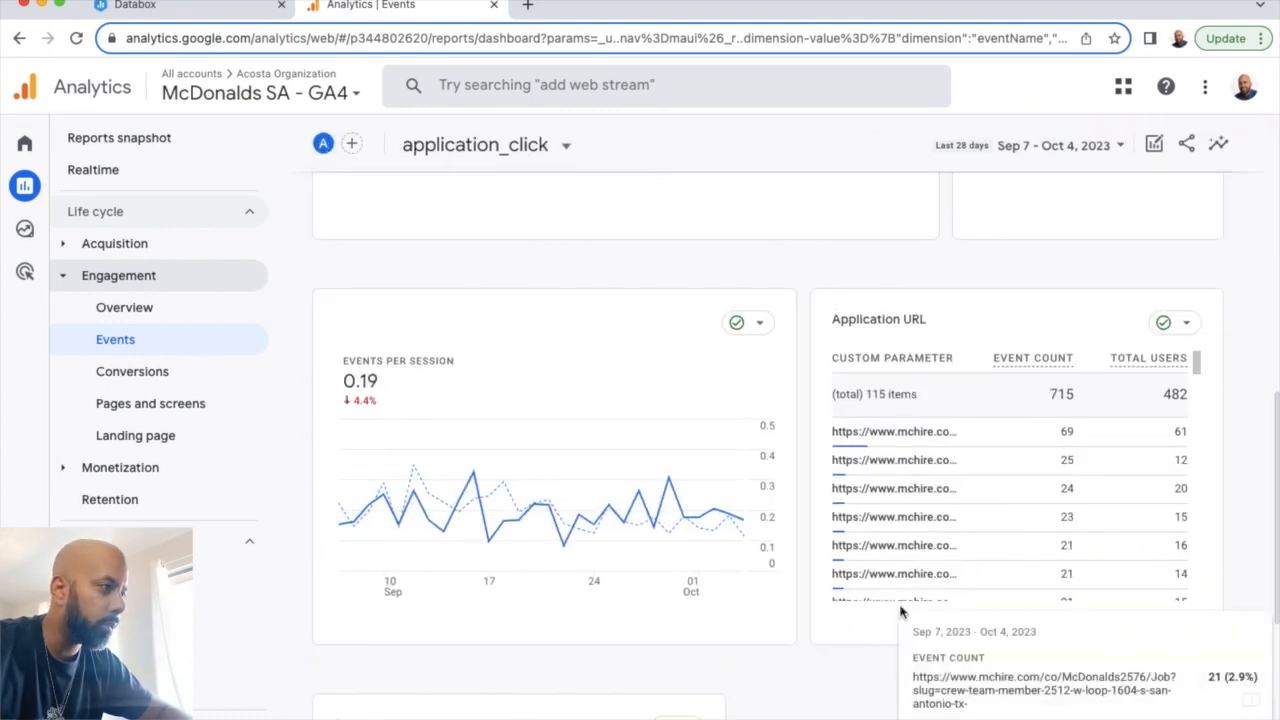
scroll(902, 612, down, 4)
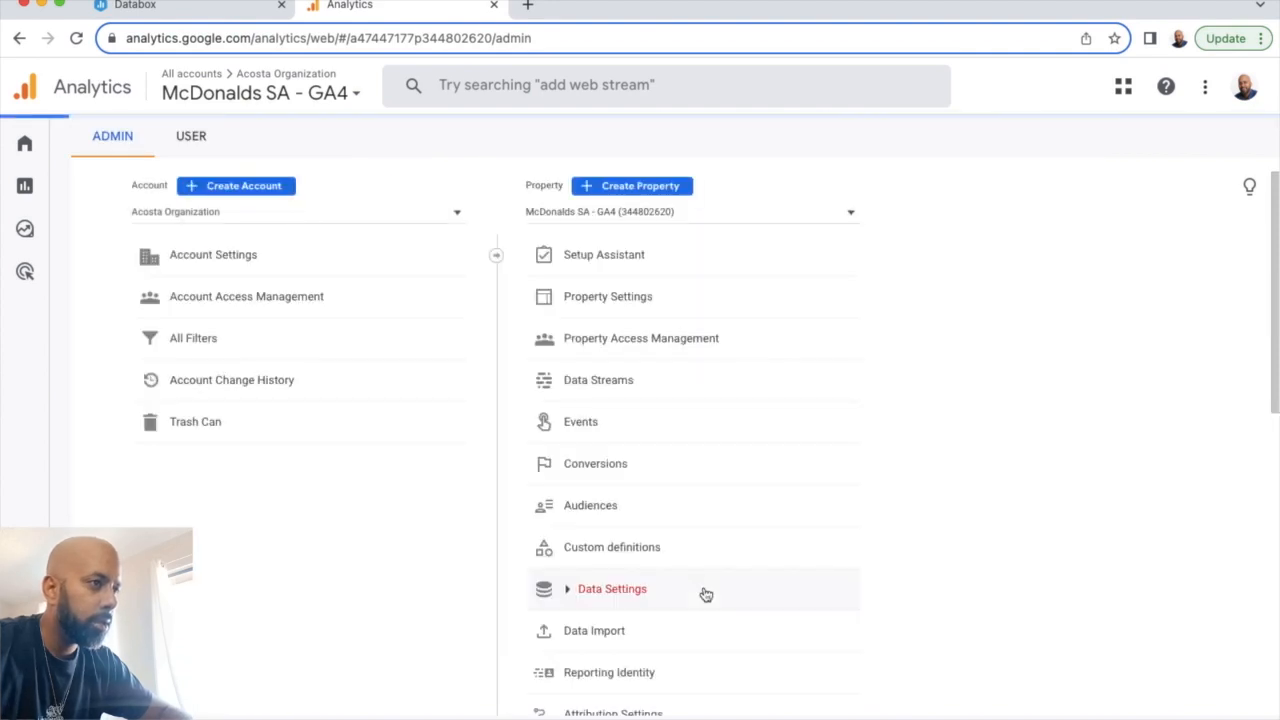
Review Custom definitions, start a new custom dimension, browse event parameters, then discard it
click(612, 547)
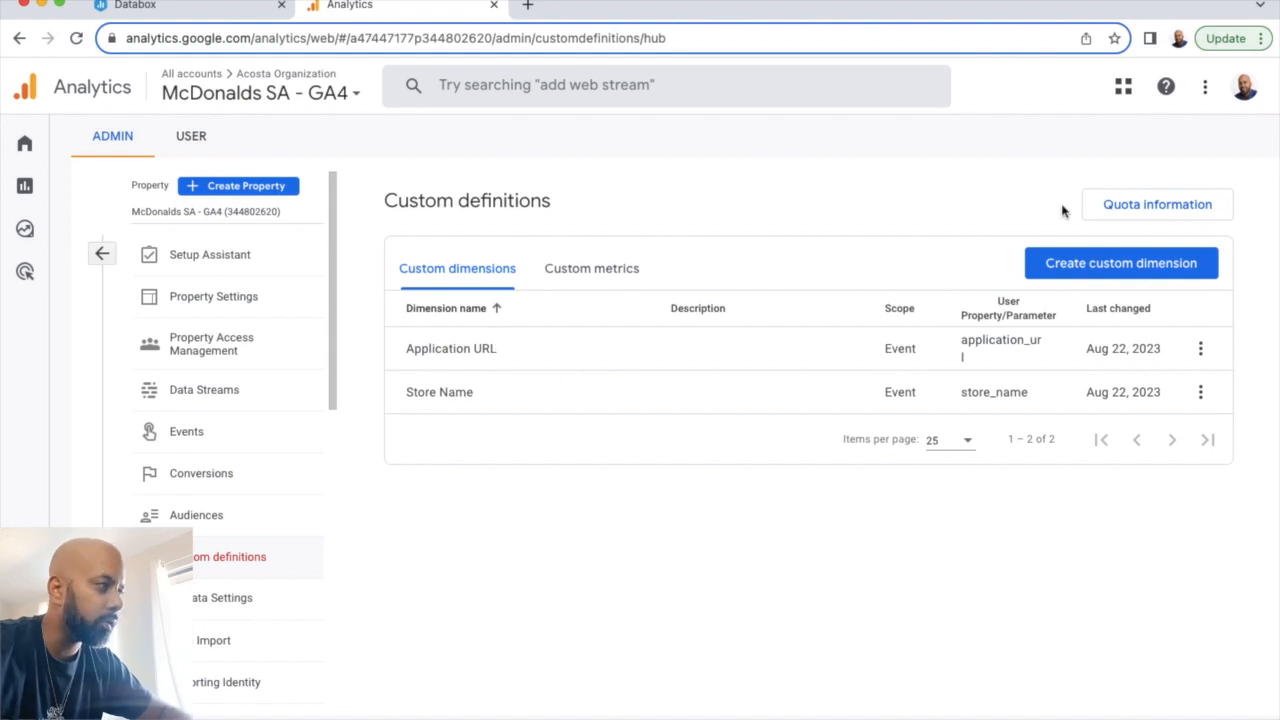
click(1110, 262)
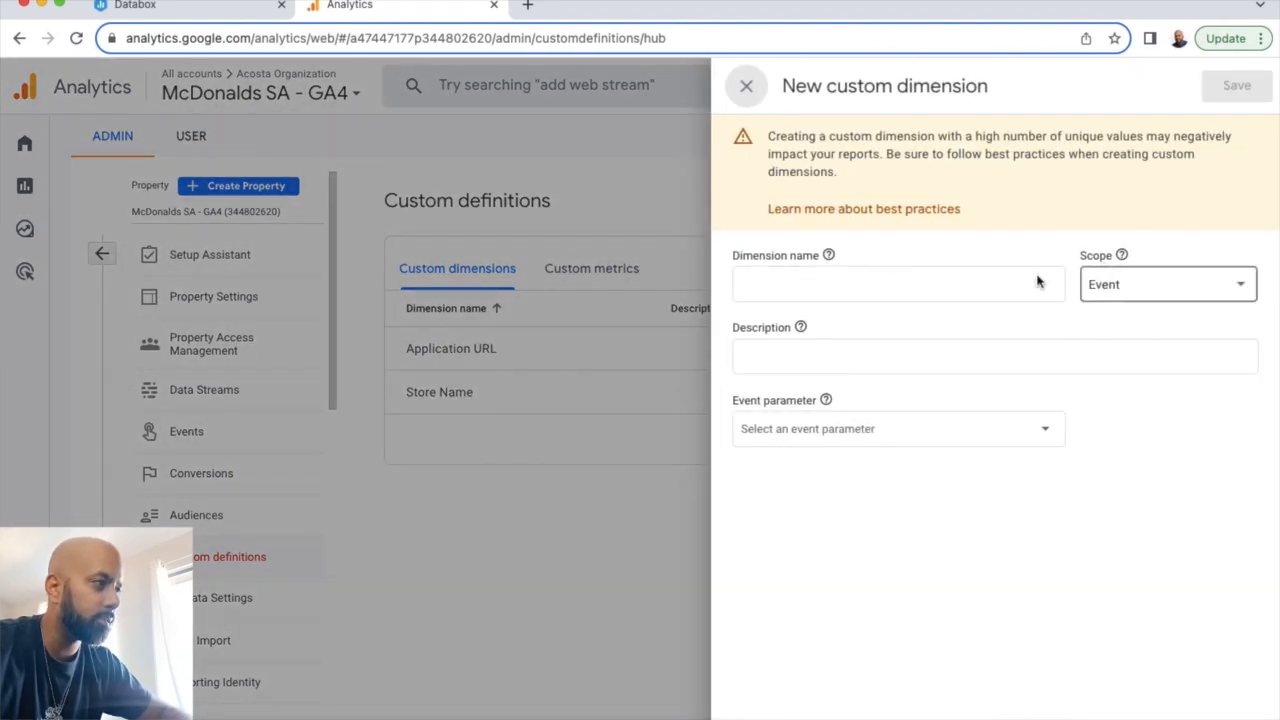
click(895, 285)
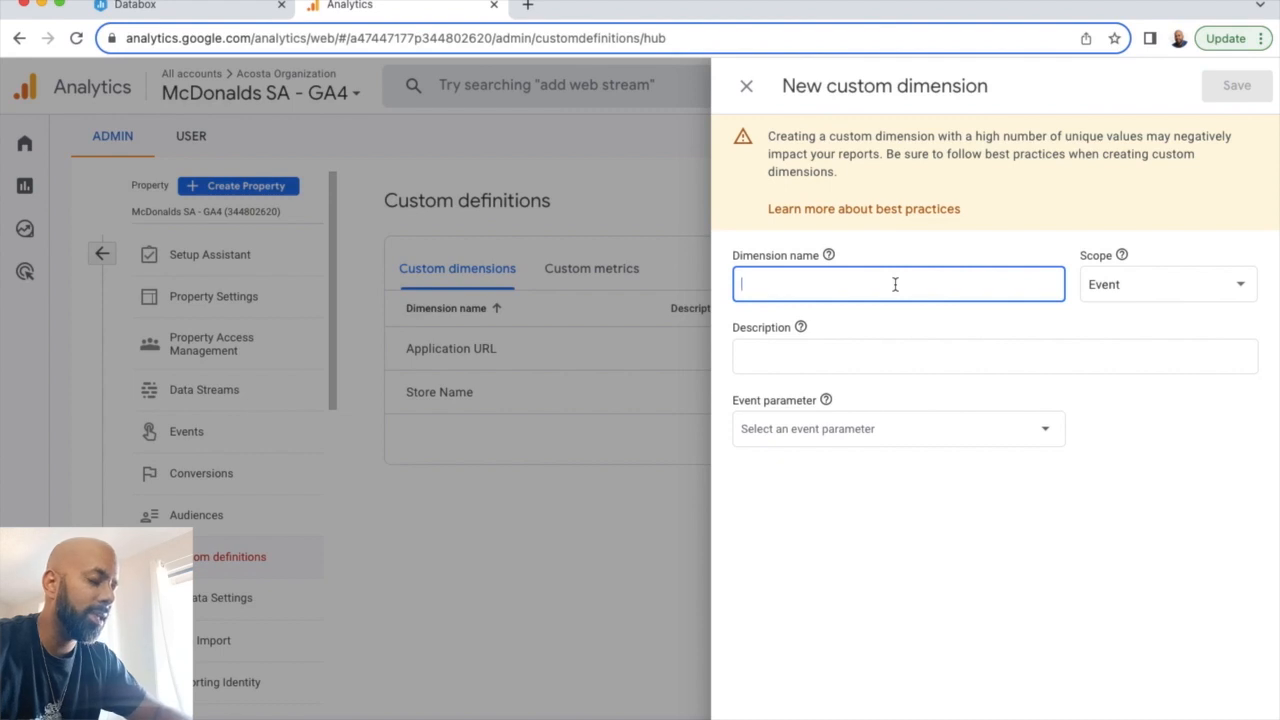
text(Store Name)
click(841, 428)
scroll(880, 590, down, 5)
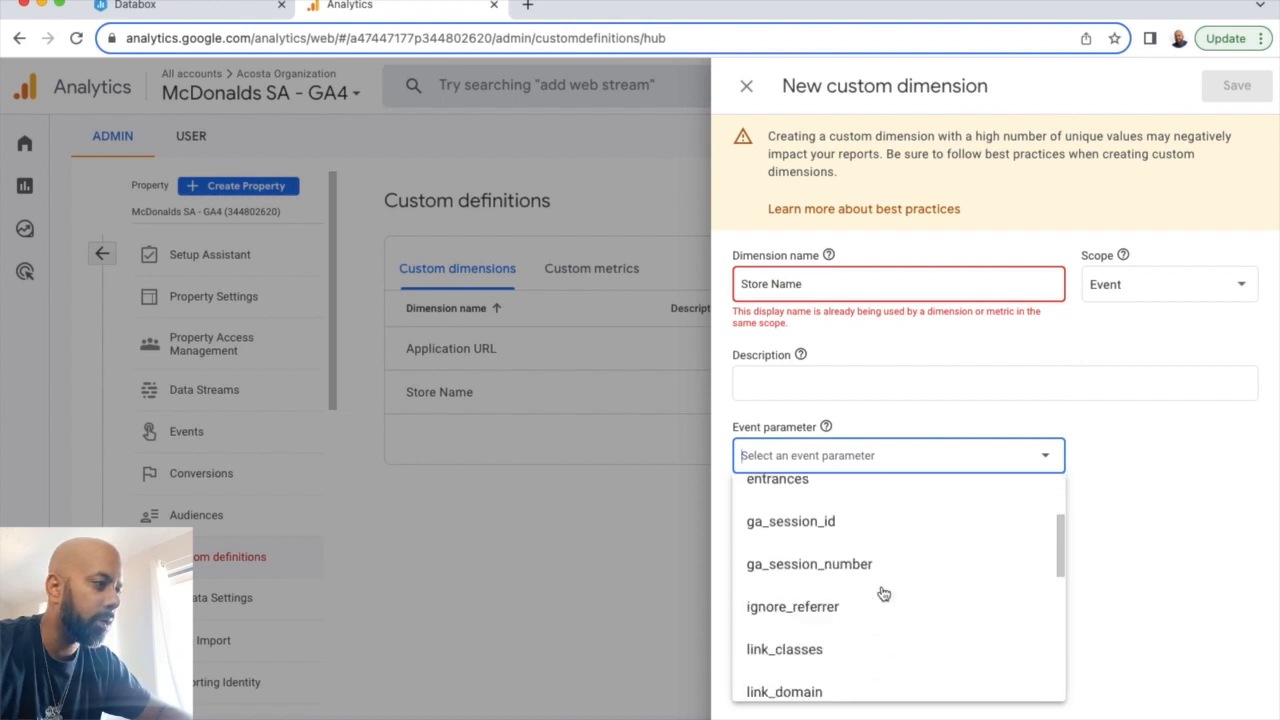
scroll(883, 594, down, 1)
scroll(883, 594, up, 3)
scroll(883, 594, up, 2)
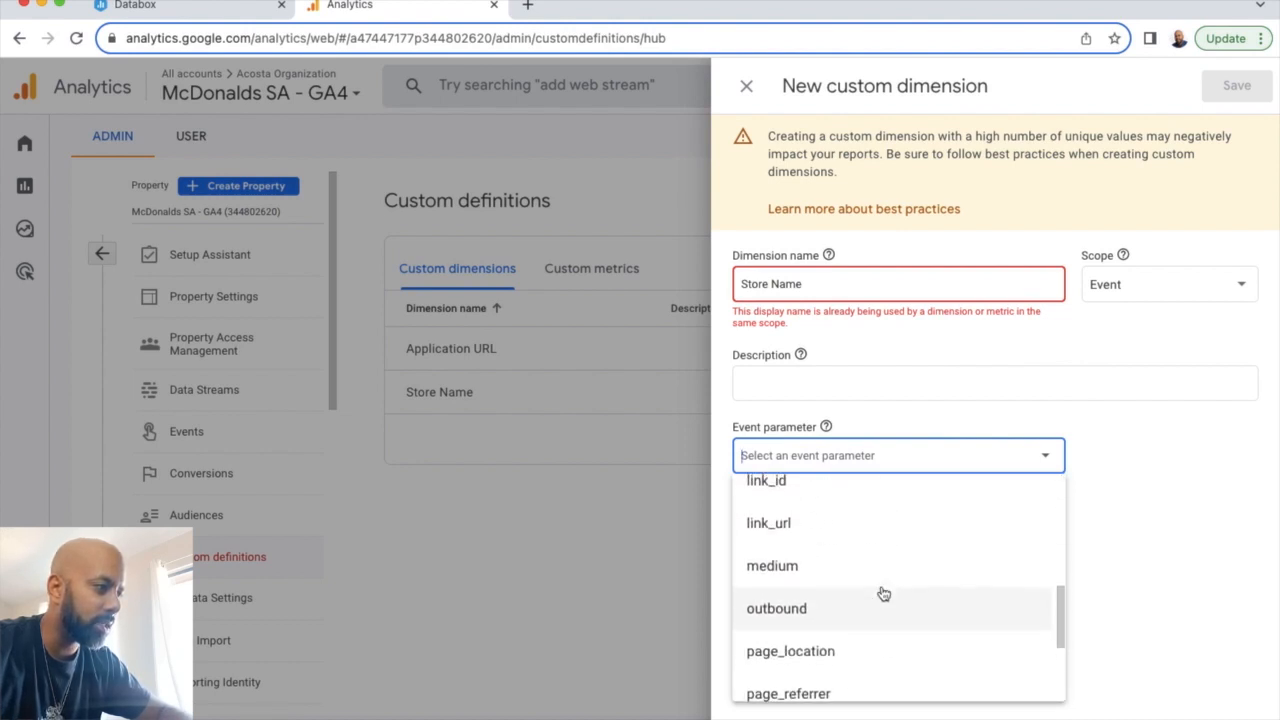
scroll(883, 594, up, 2)
scroll(883, 594, up, 4)
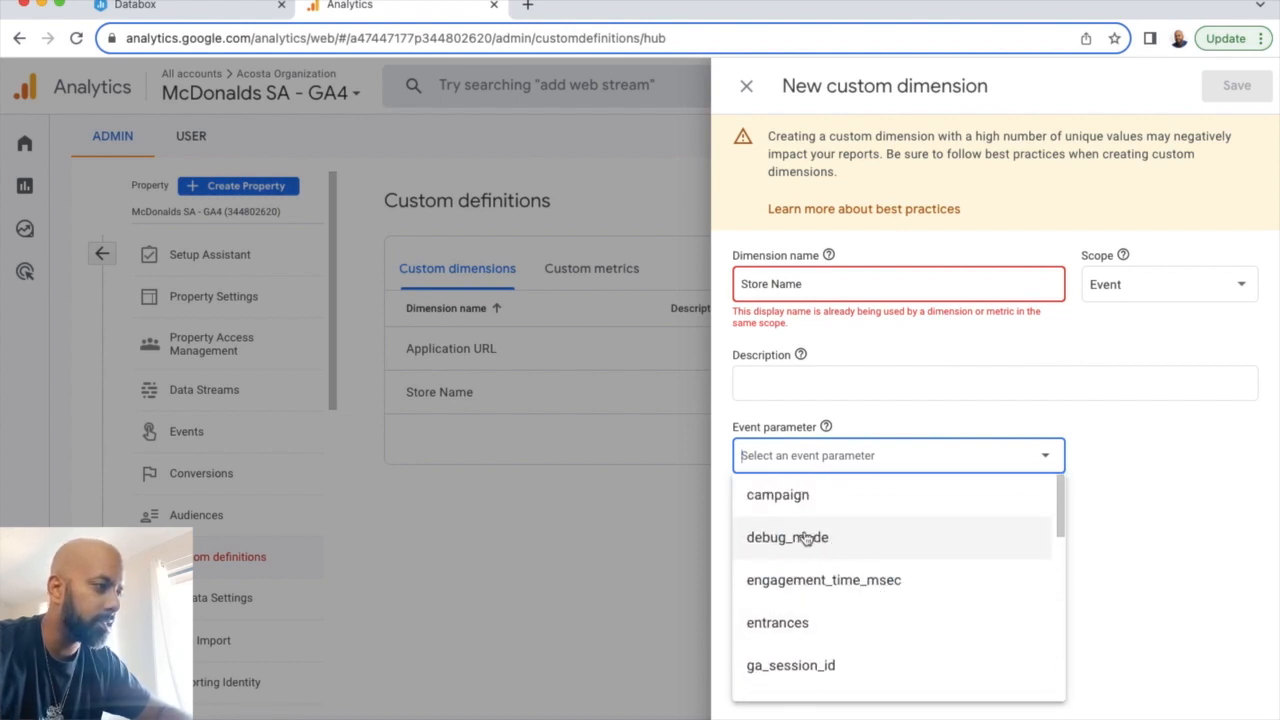
click(1158, 533)
click(746, 86)
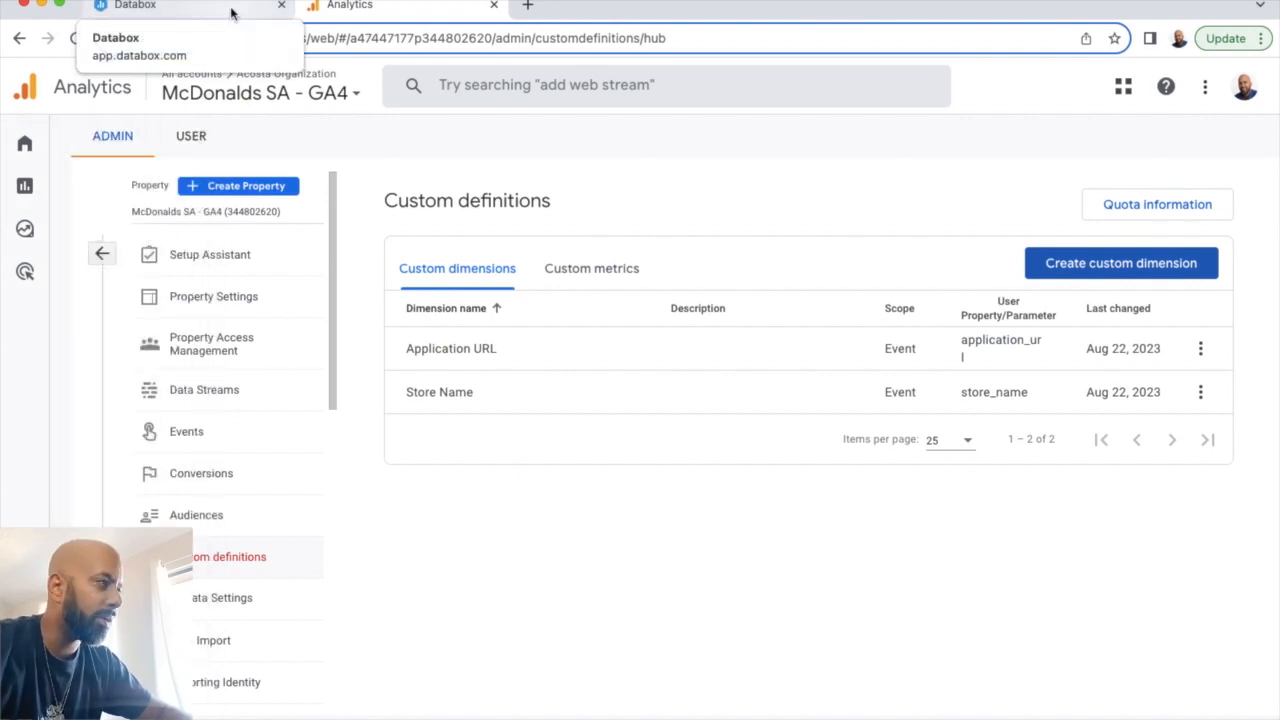
Inspect the Applications table's metric options in Databox, then leave the designer
click(234, 12)
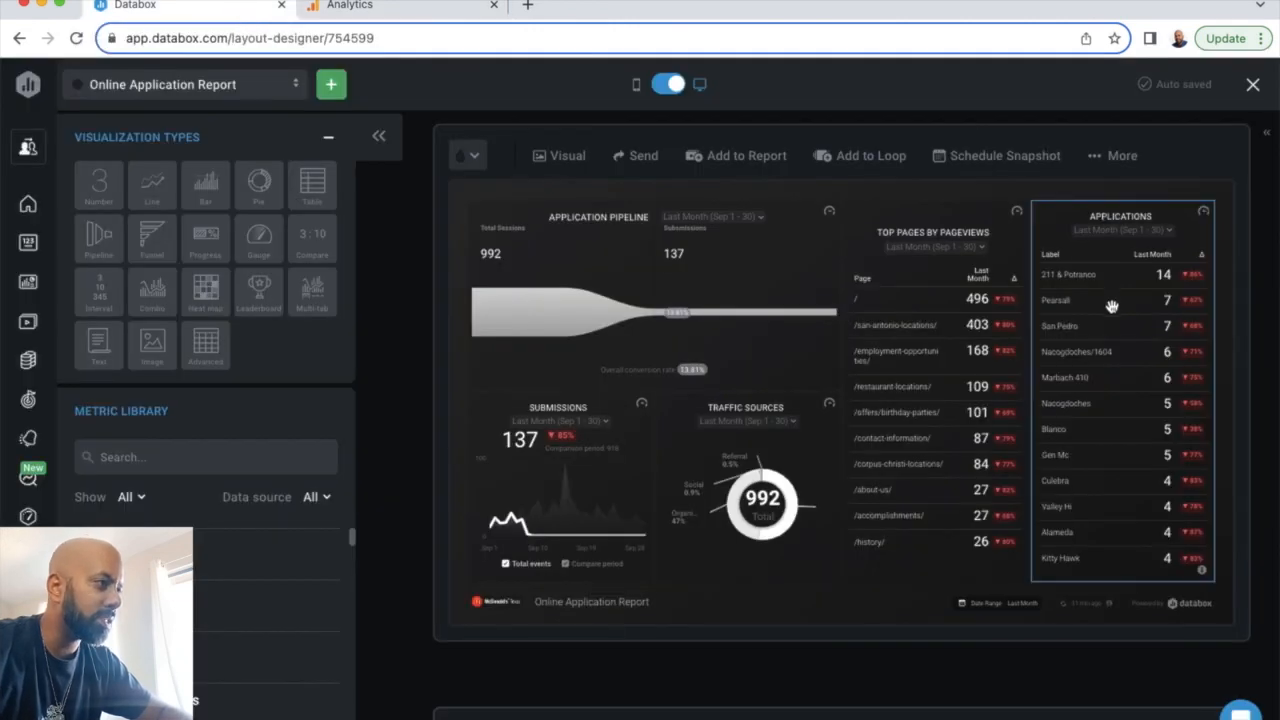
click(1118, 428)
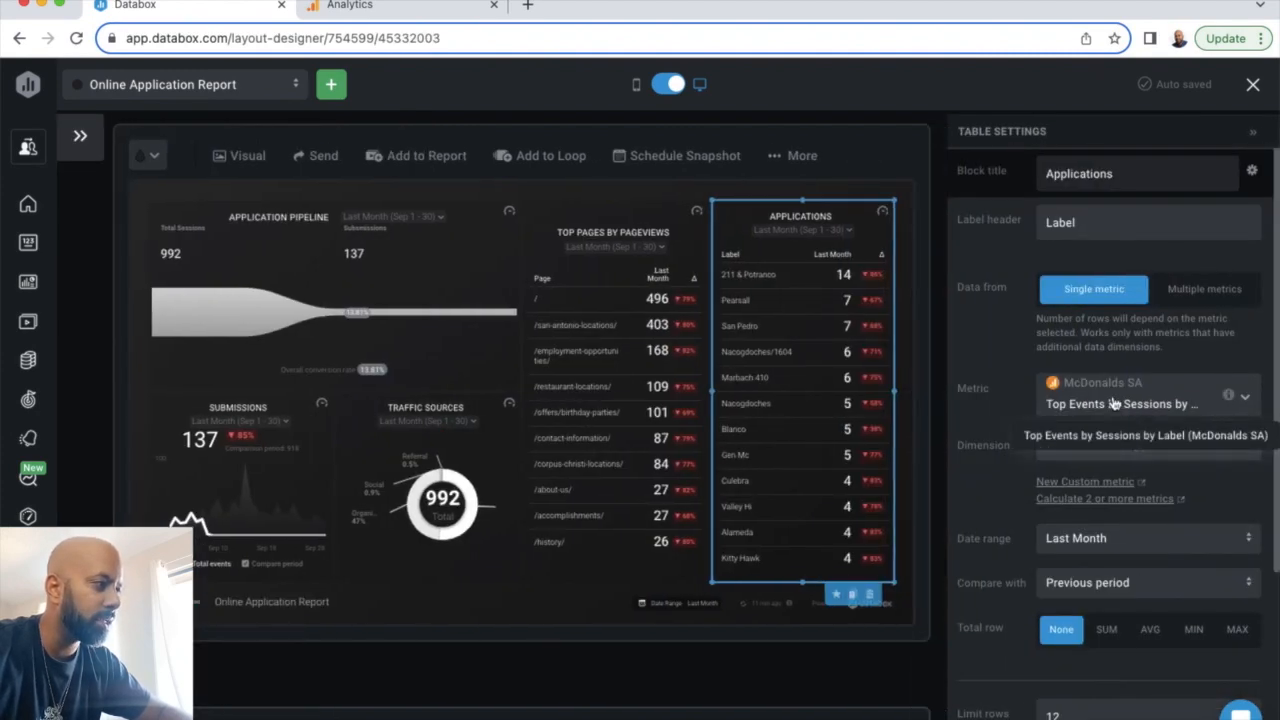
click(1118, 404)
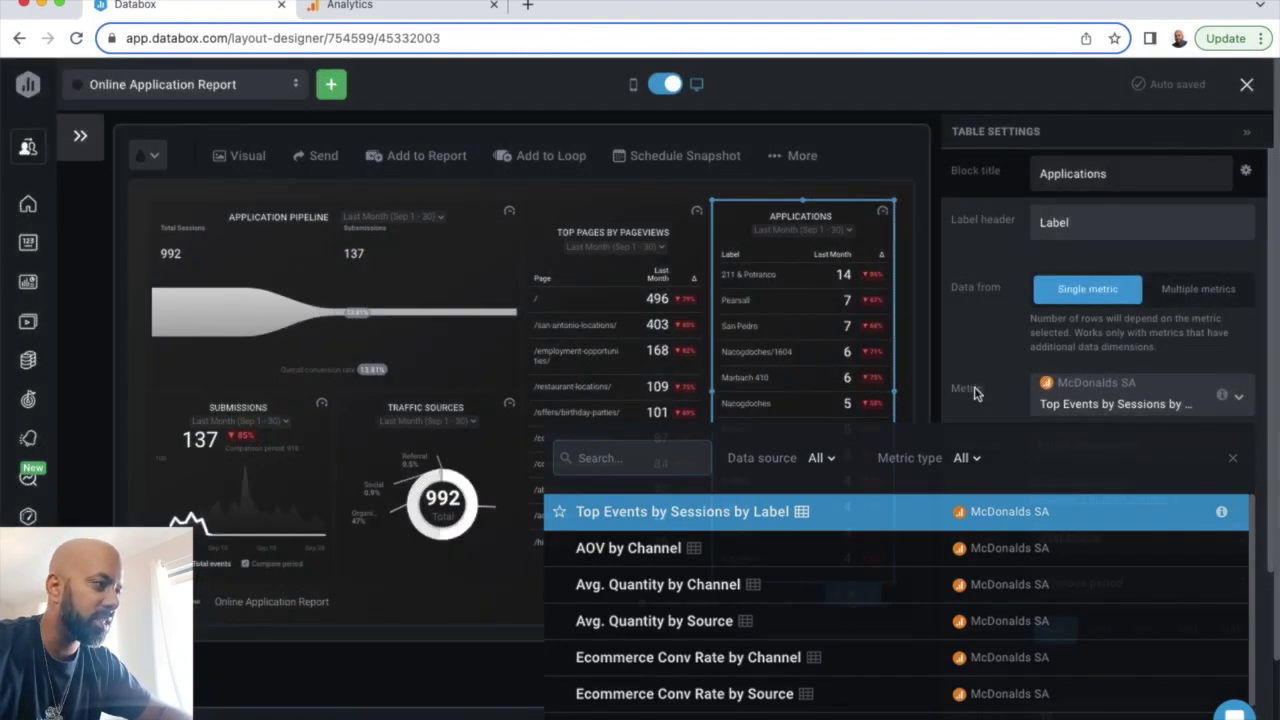
click(975, 392)
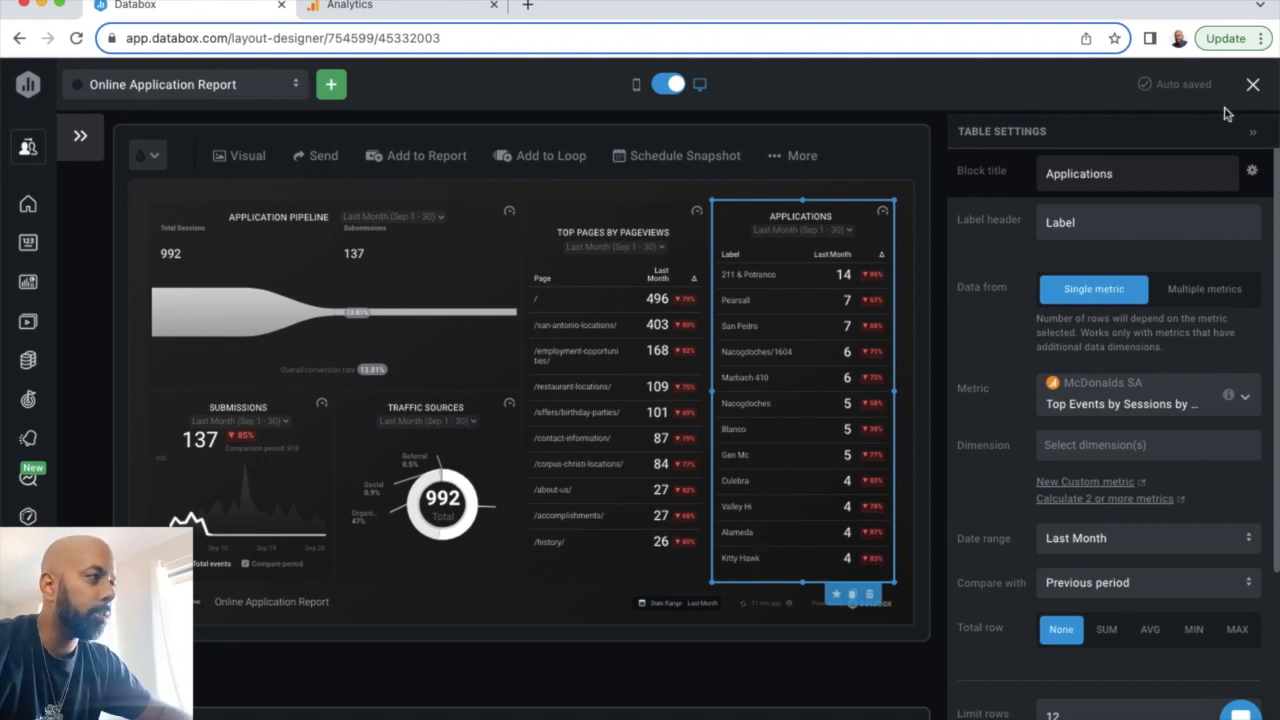
click(1253, 84)
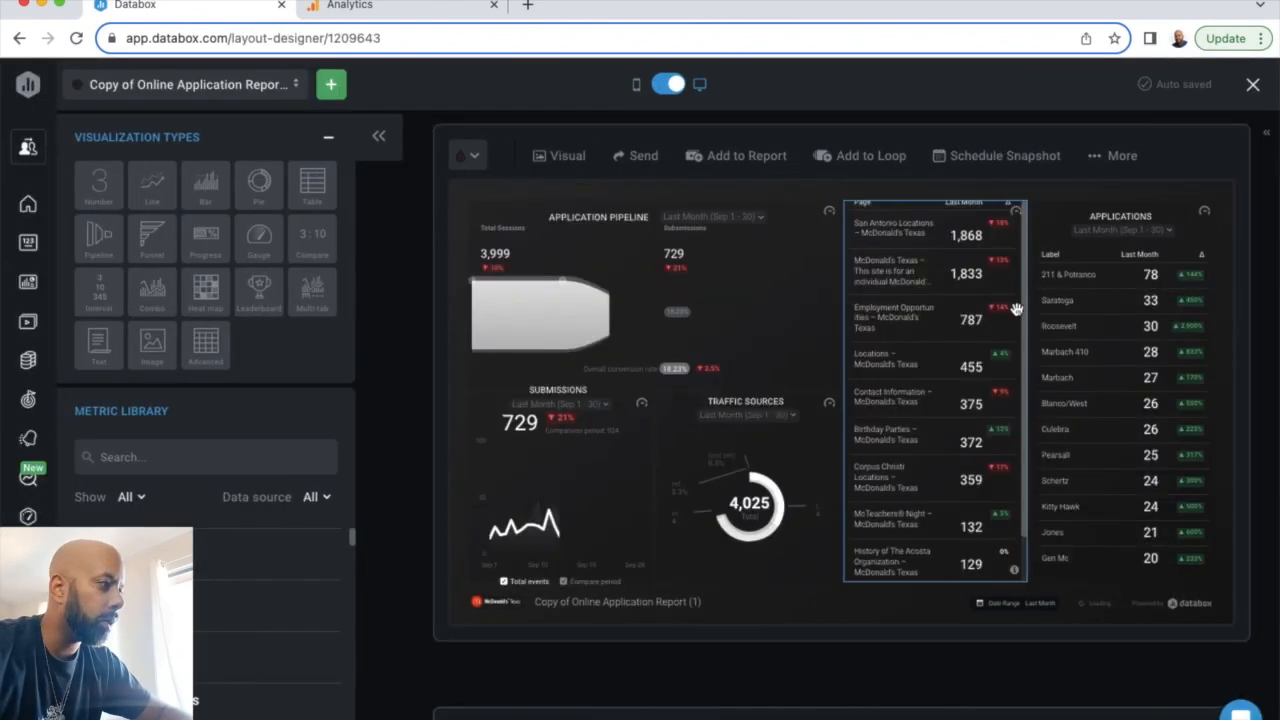
From the Applications table's settings, start a new custom metric
click(1108, 345)
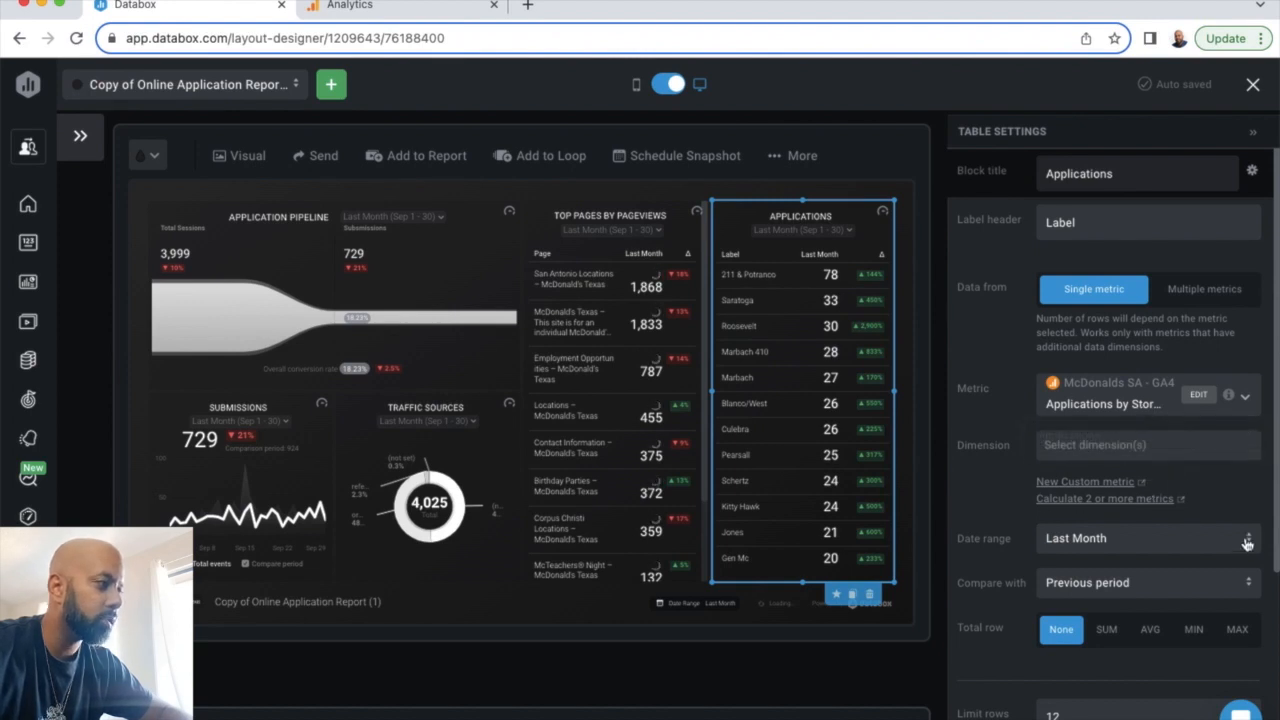
click(1068, 486)
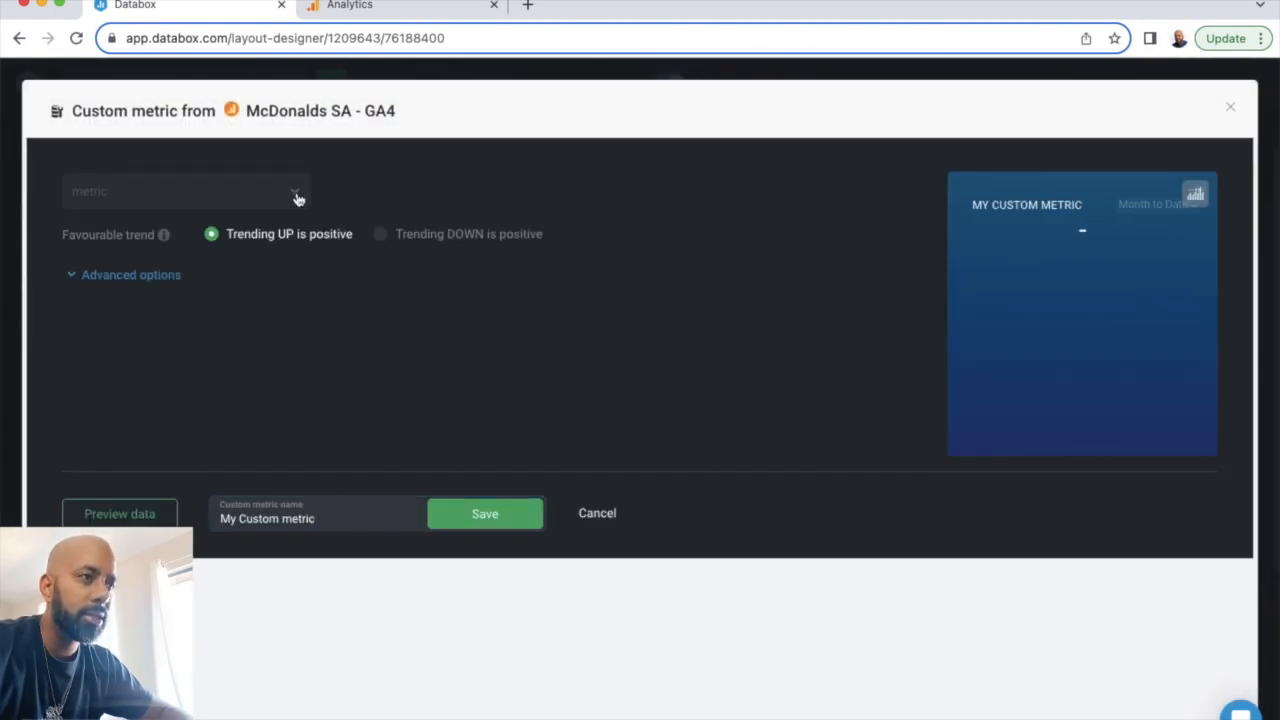
Choose Event count as the metric broken down by the Store Name dimension
click(297, 196)
text(event)
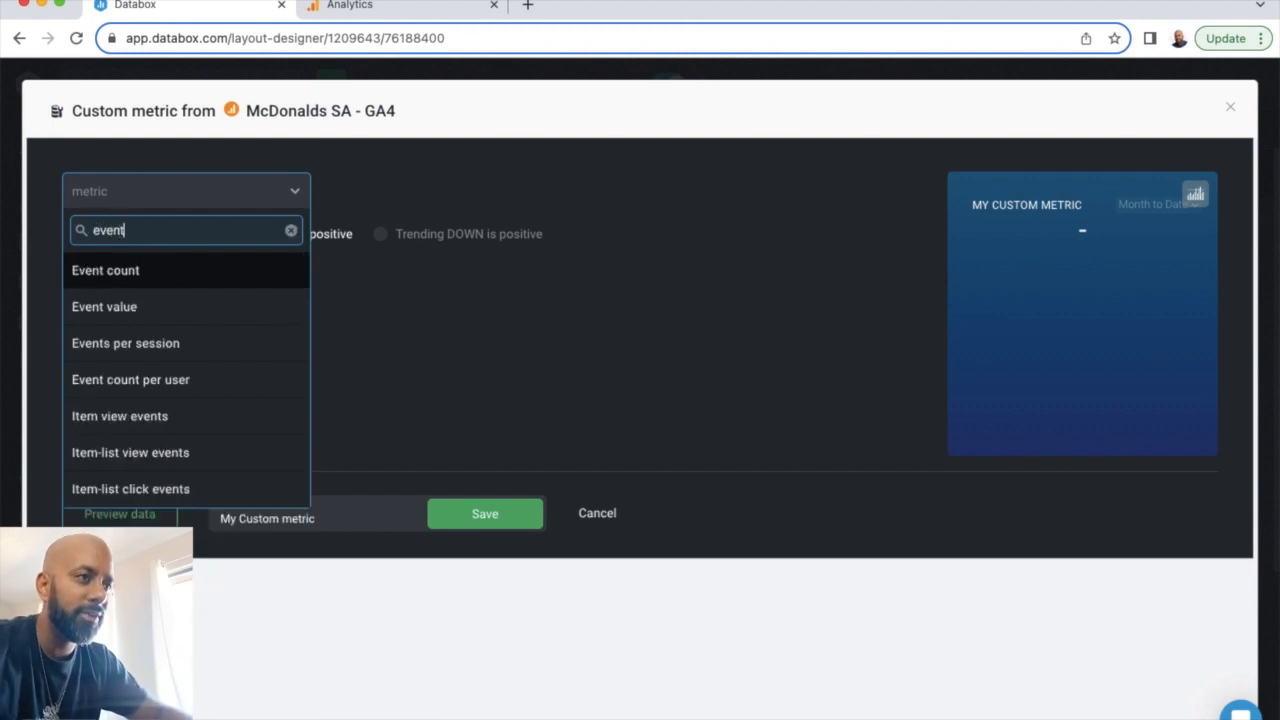
click(136, 273)
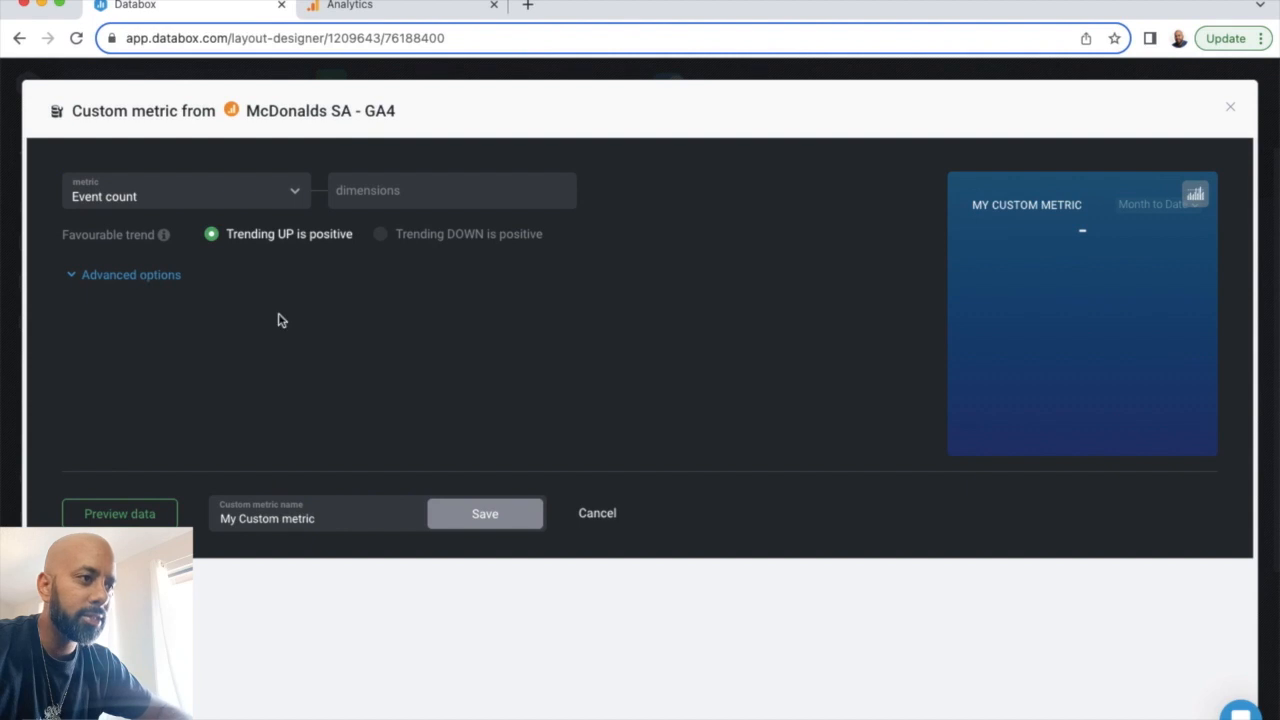
click(422, 190)
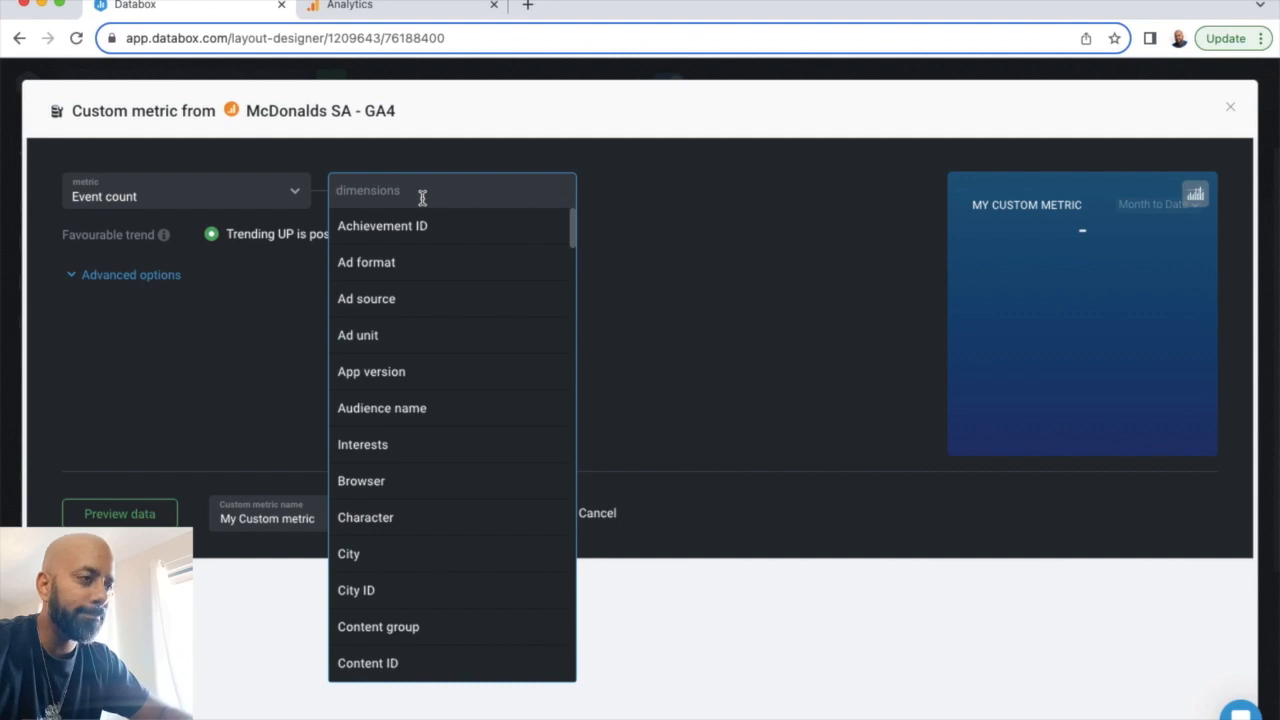
text(a)
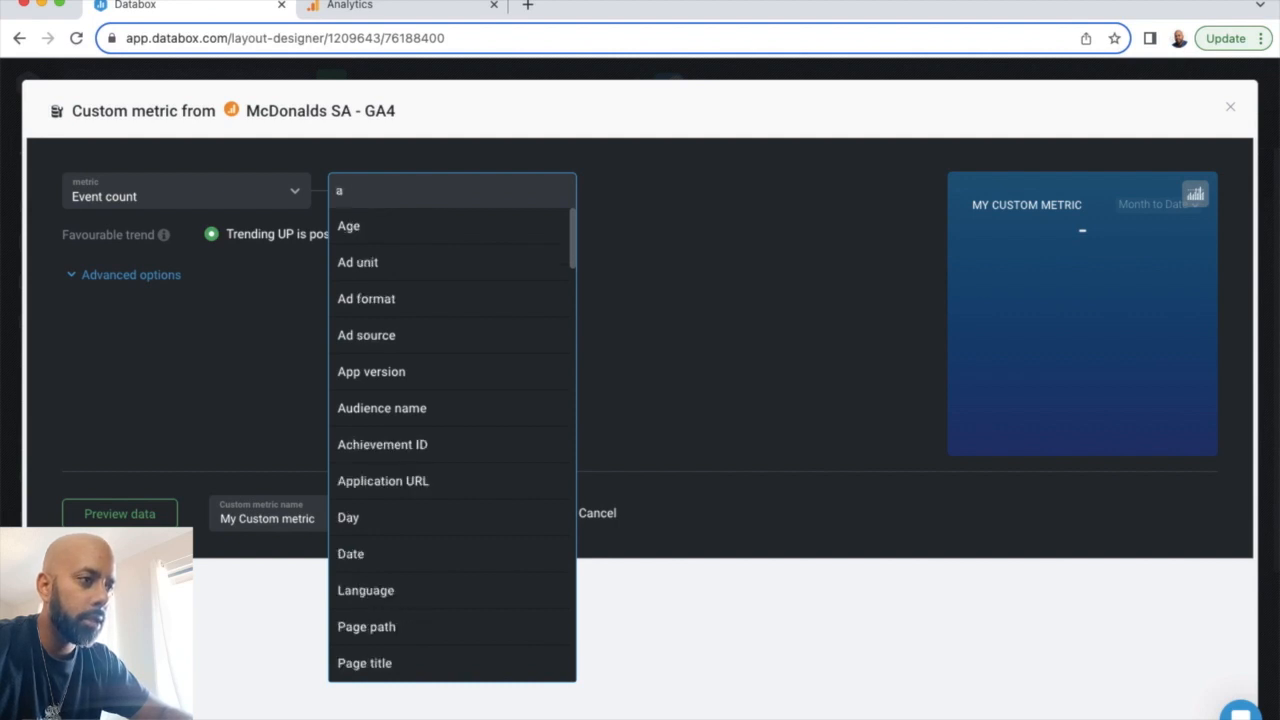
text(p)
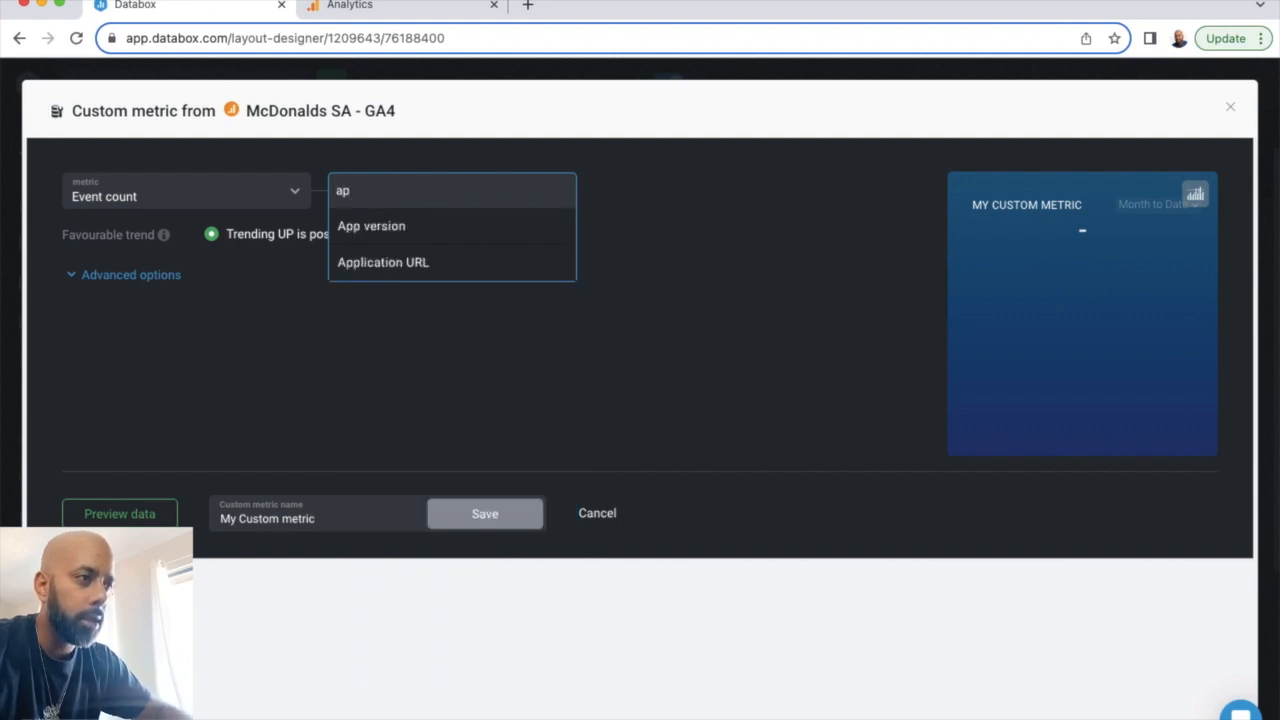
key(BackSpace)
key(BackSpace)
text(store)
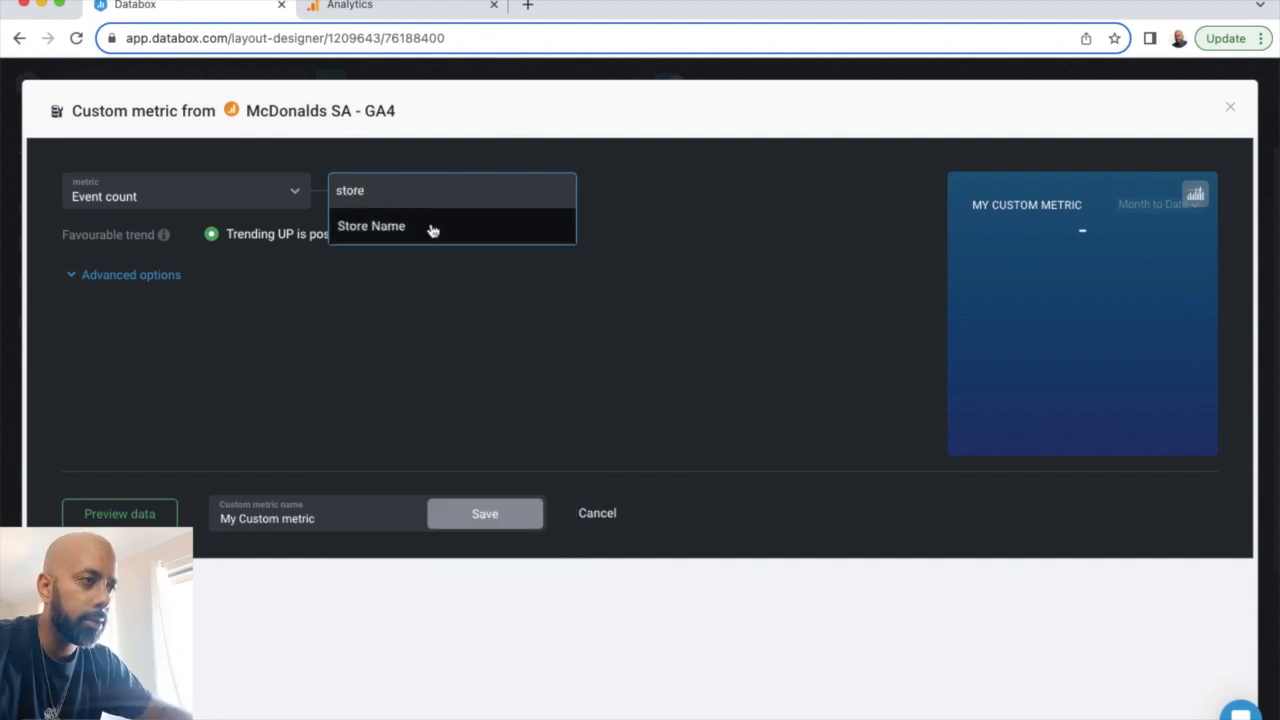
click(420, 226)
click(713, 377)
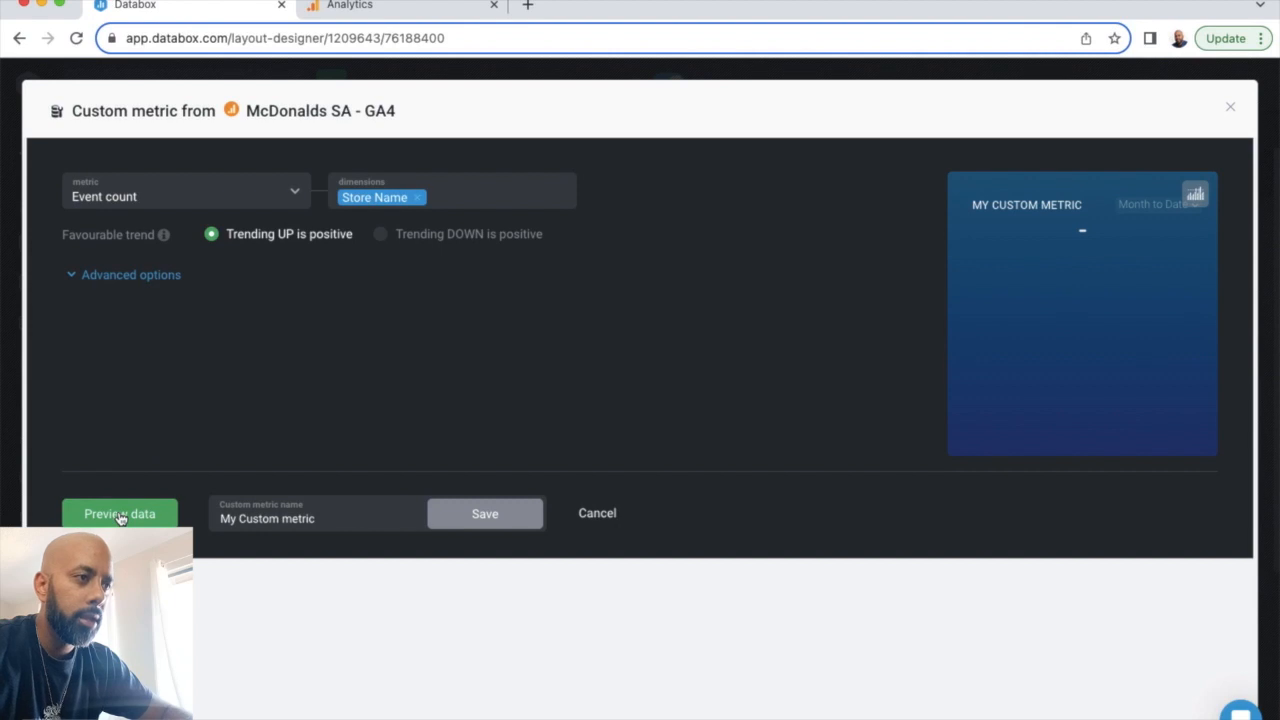
click(106, 276)
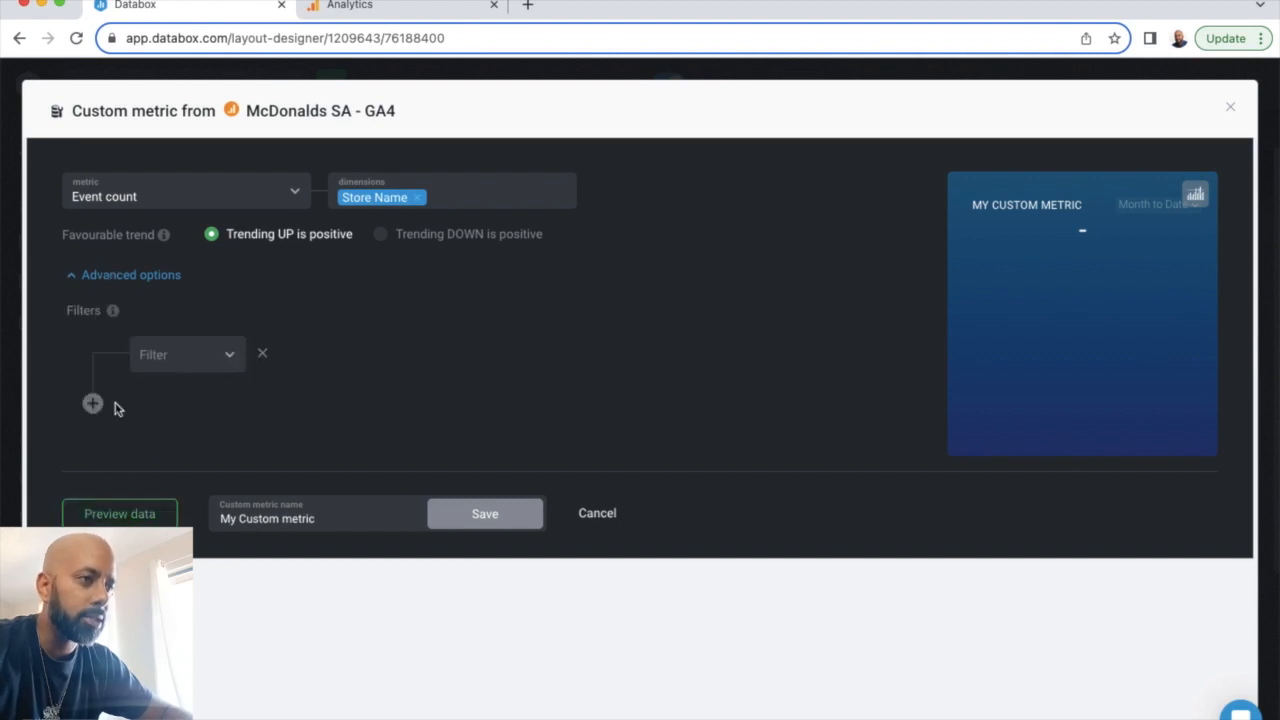
Preview the metric's data and show it as a table of stores and event counts
click(119, 513)
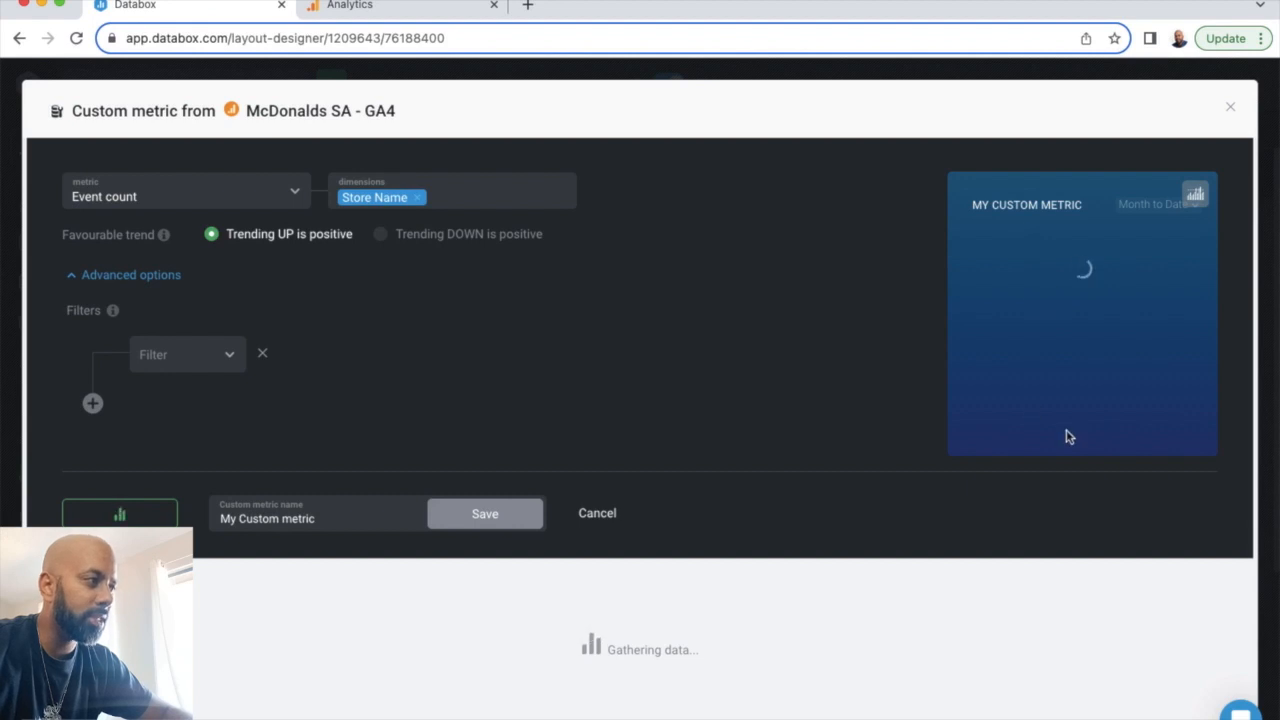
click(1196, 192)
click(1160, 318)
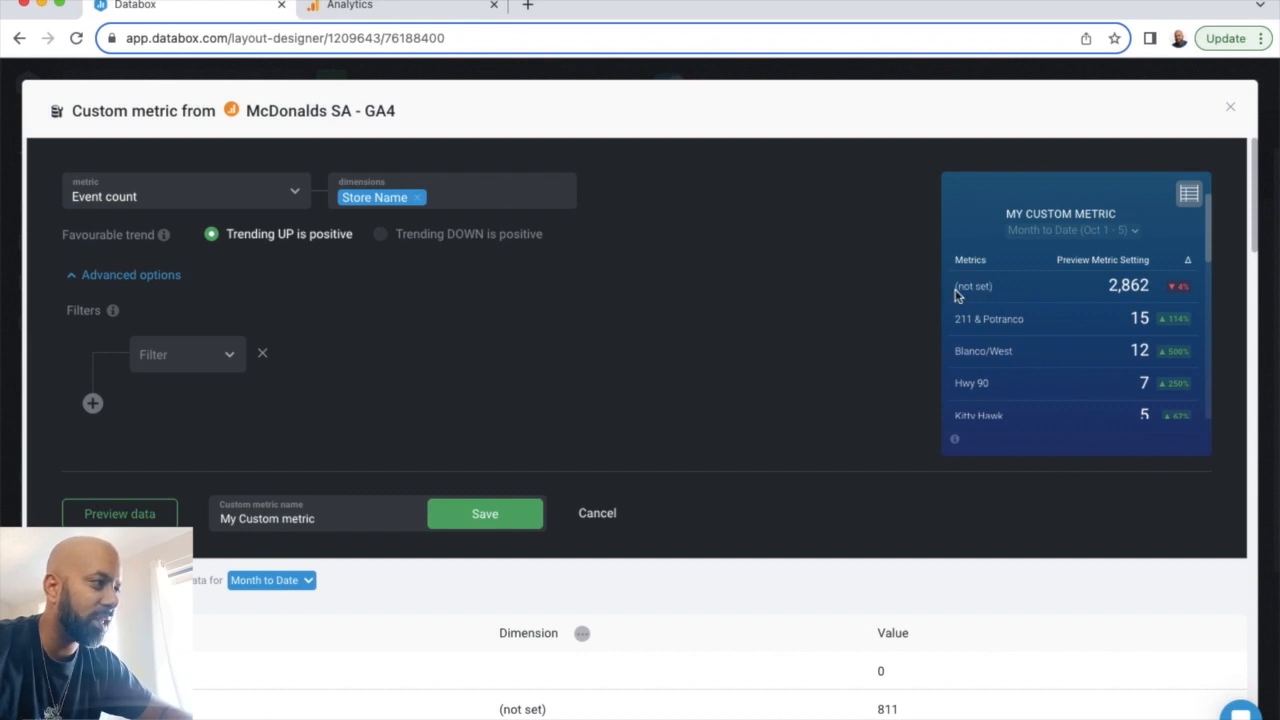
click(212, 360)
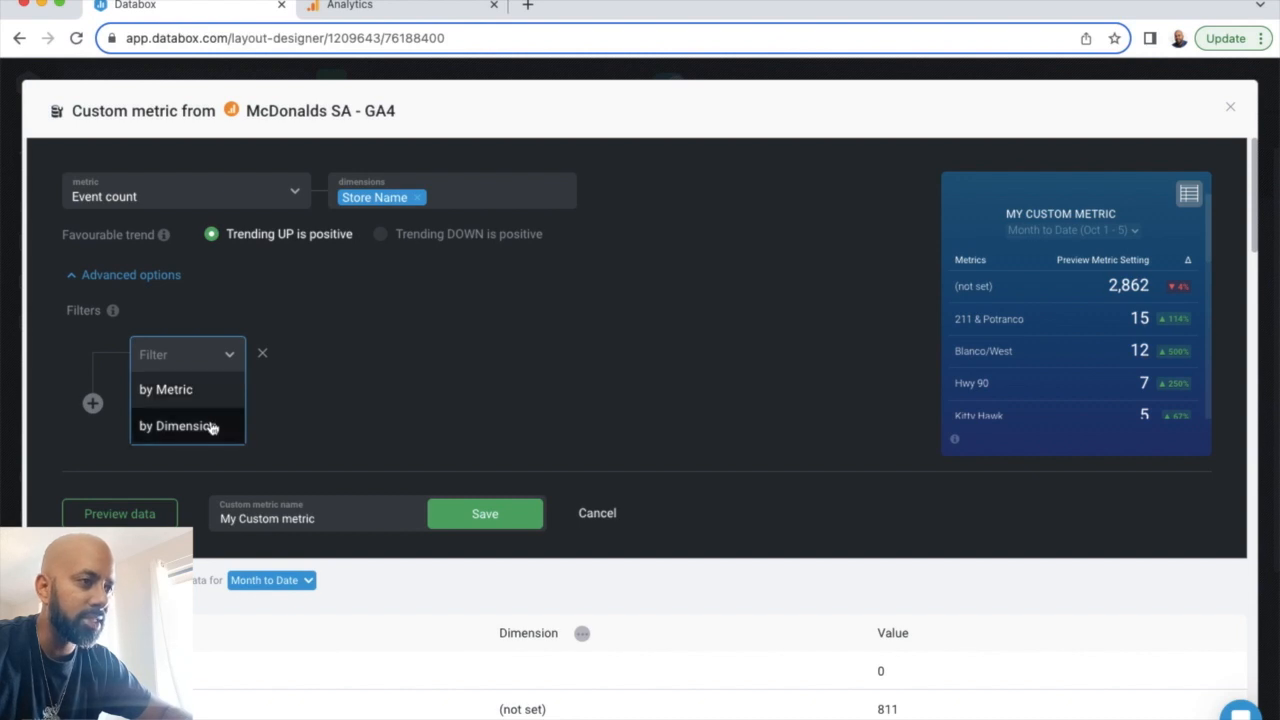
Add a dimension filter Store Name Does not match (not set) and refresh the preview
click(178, 425)
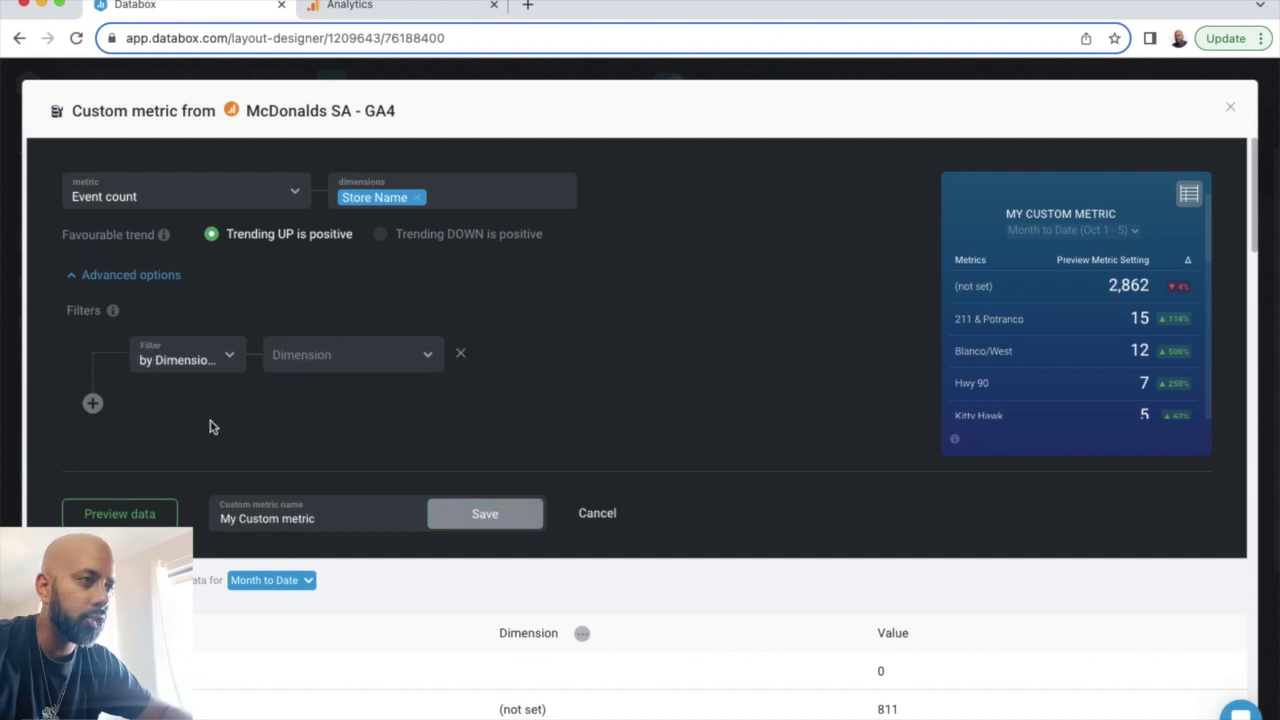
click(343, 356)
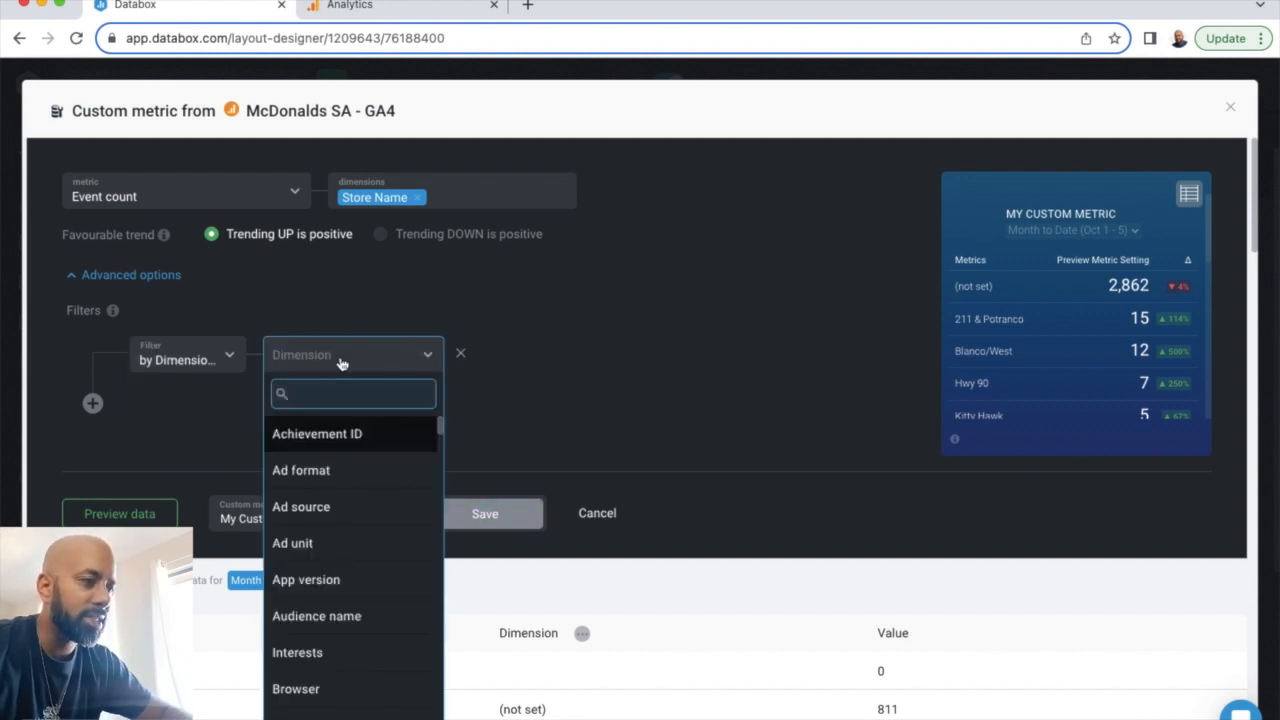
text(store)
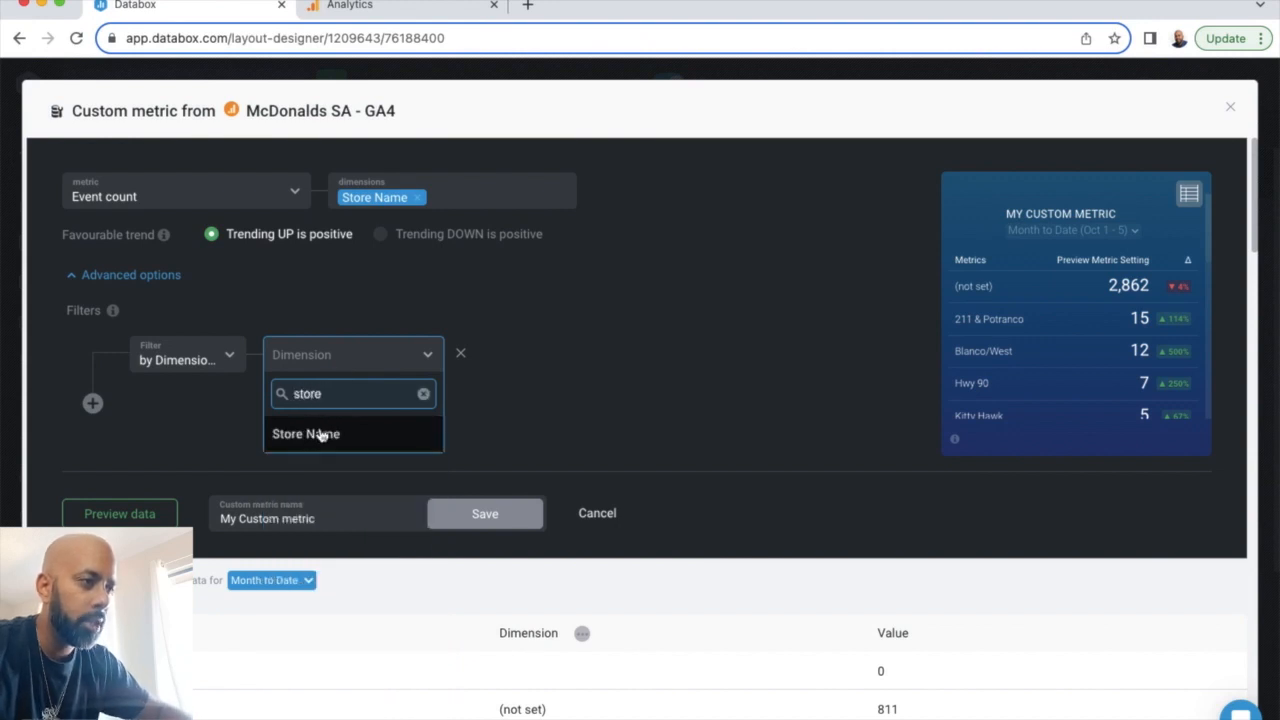
click(320, 433)
click(520, 355)
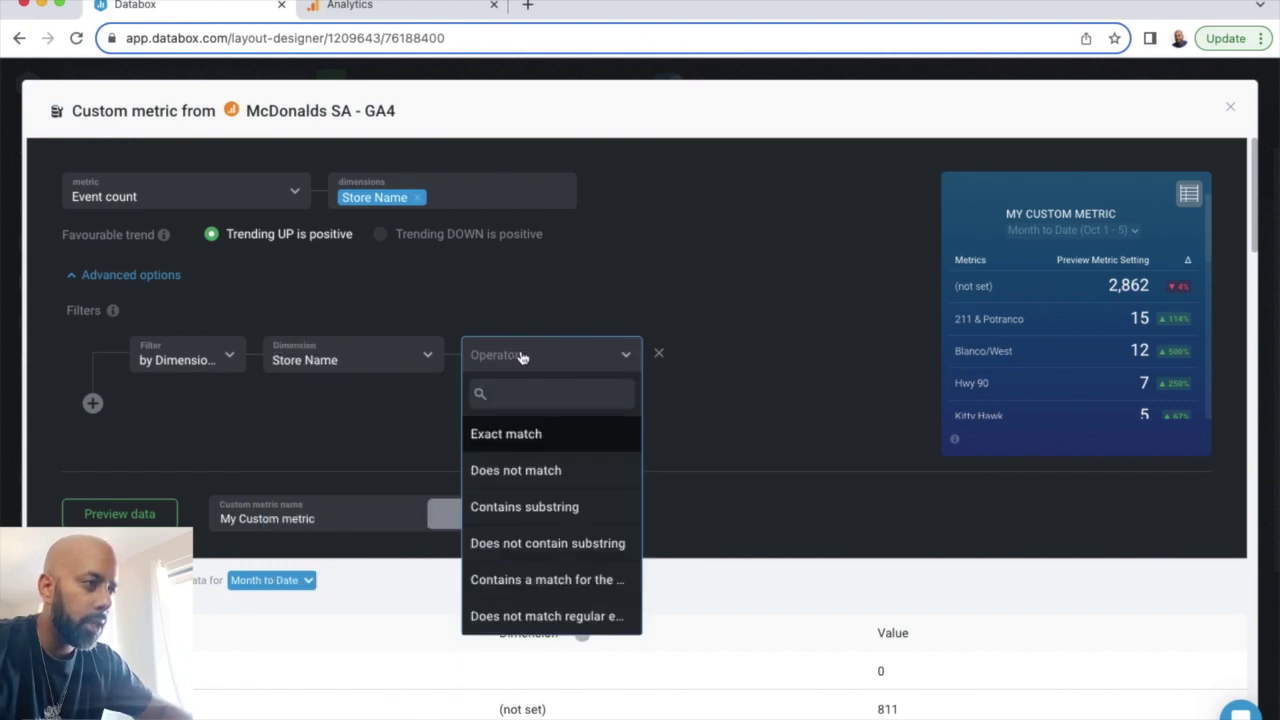
click(534, 469)
click(717, 353)
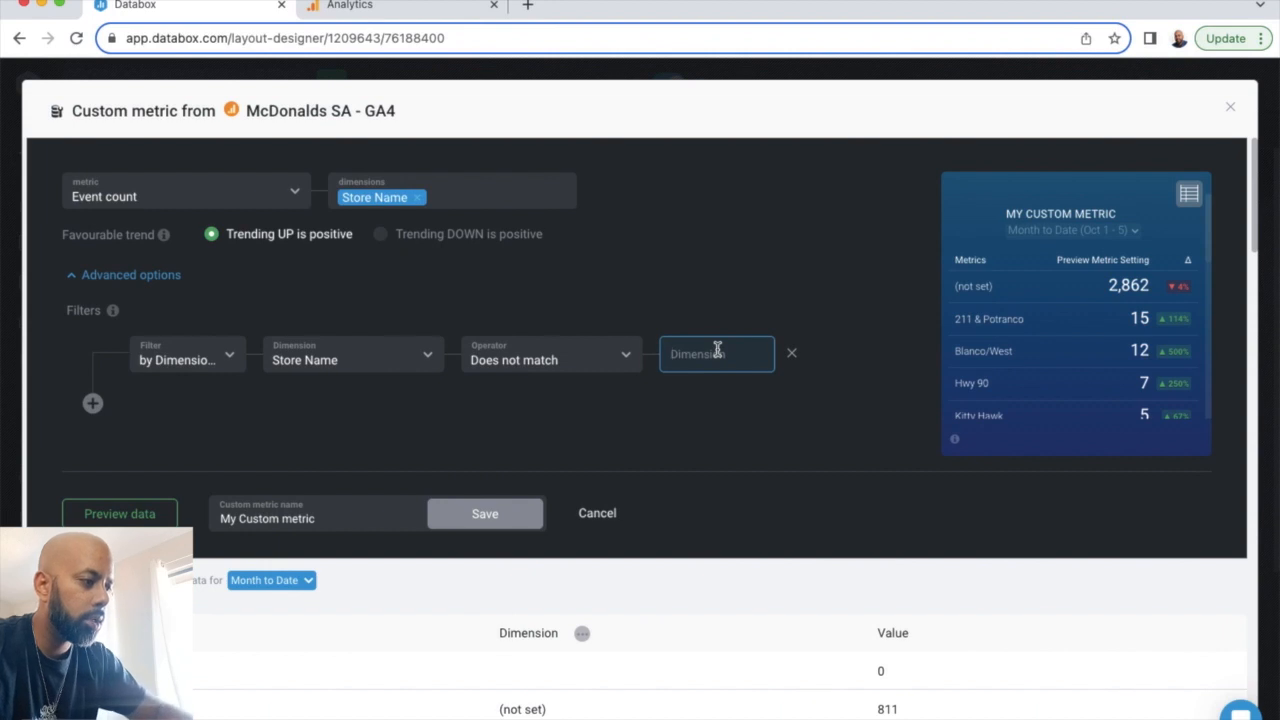
text((not set))
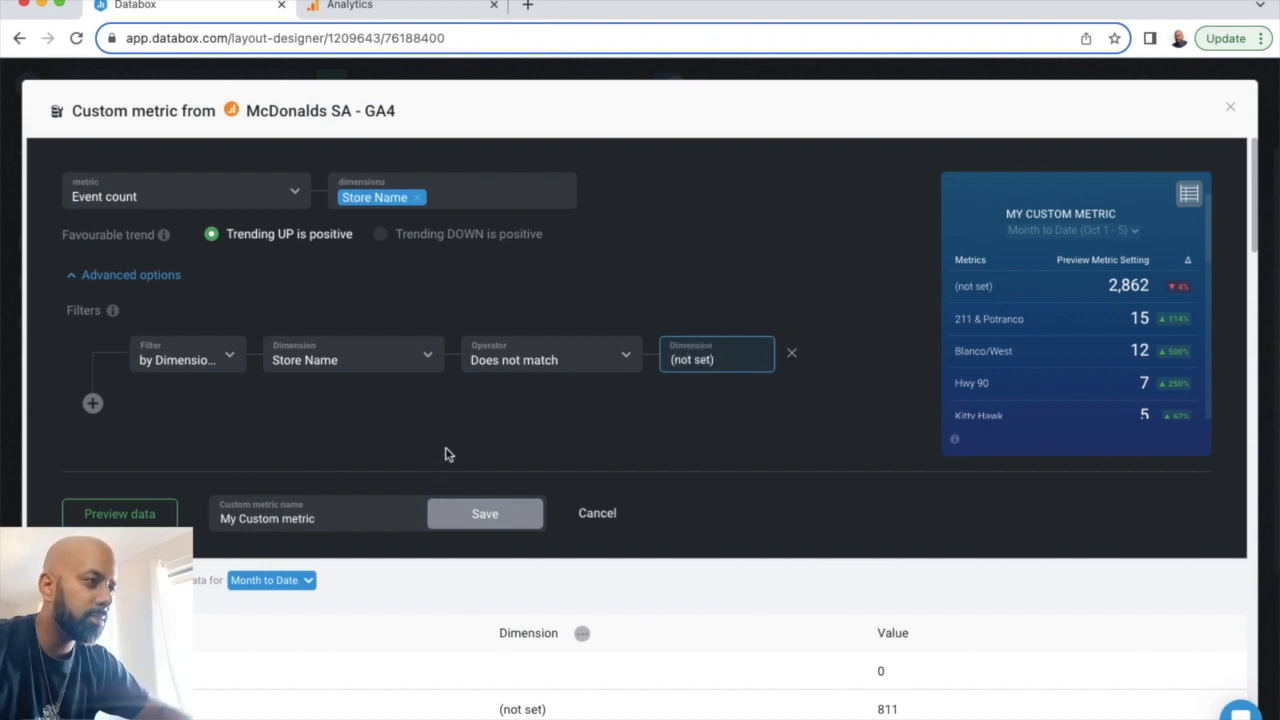
click(120, 513)
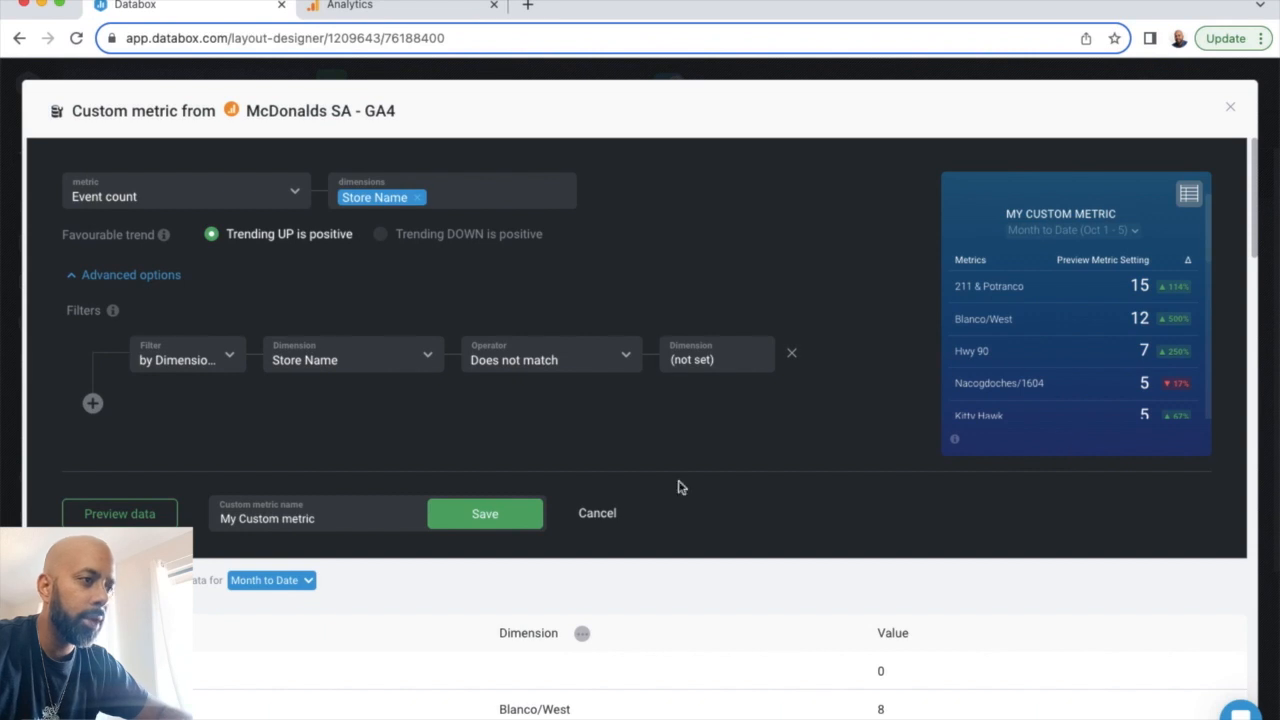
triple_click(330, 522)
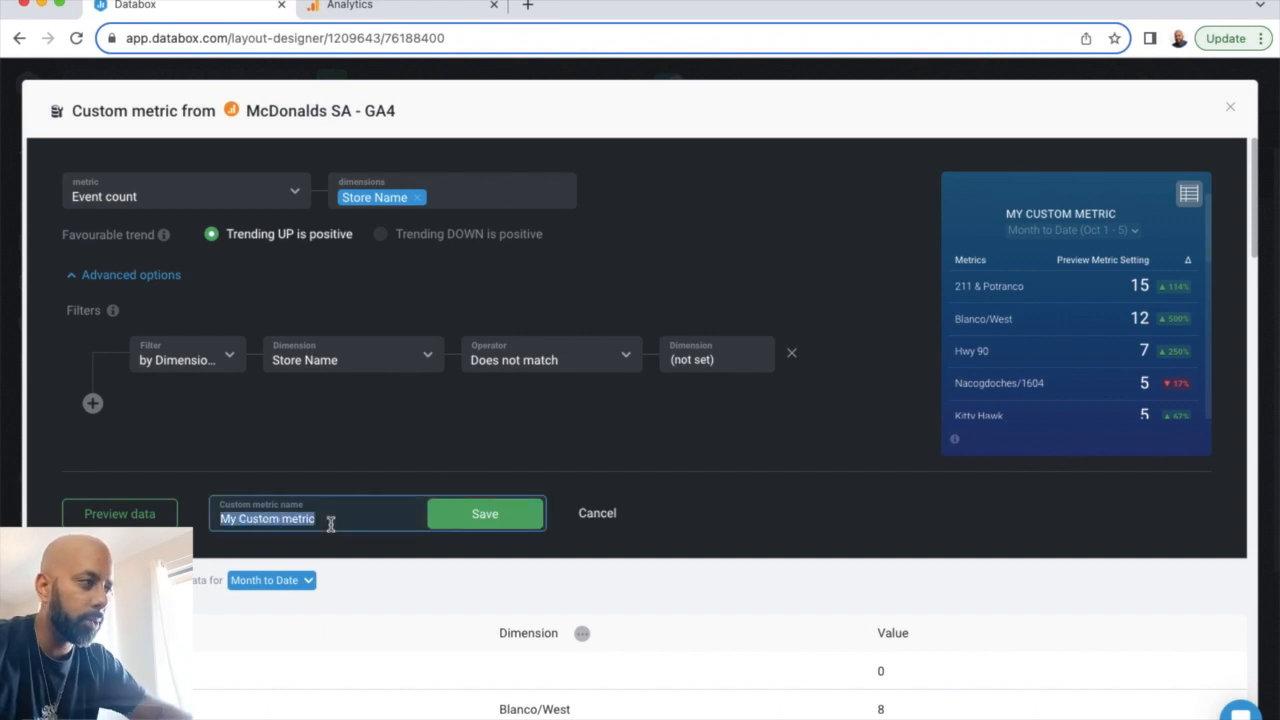
text(Applic)
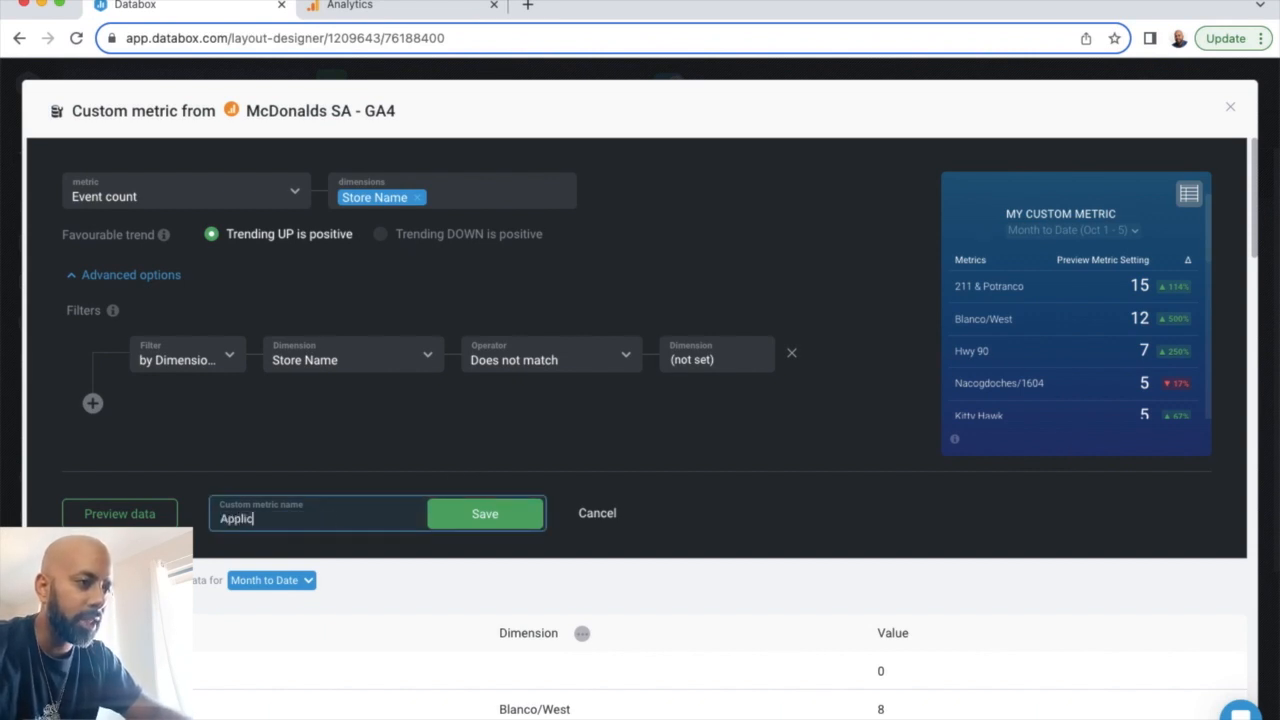
text(ations by Store )
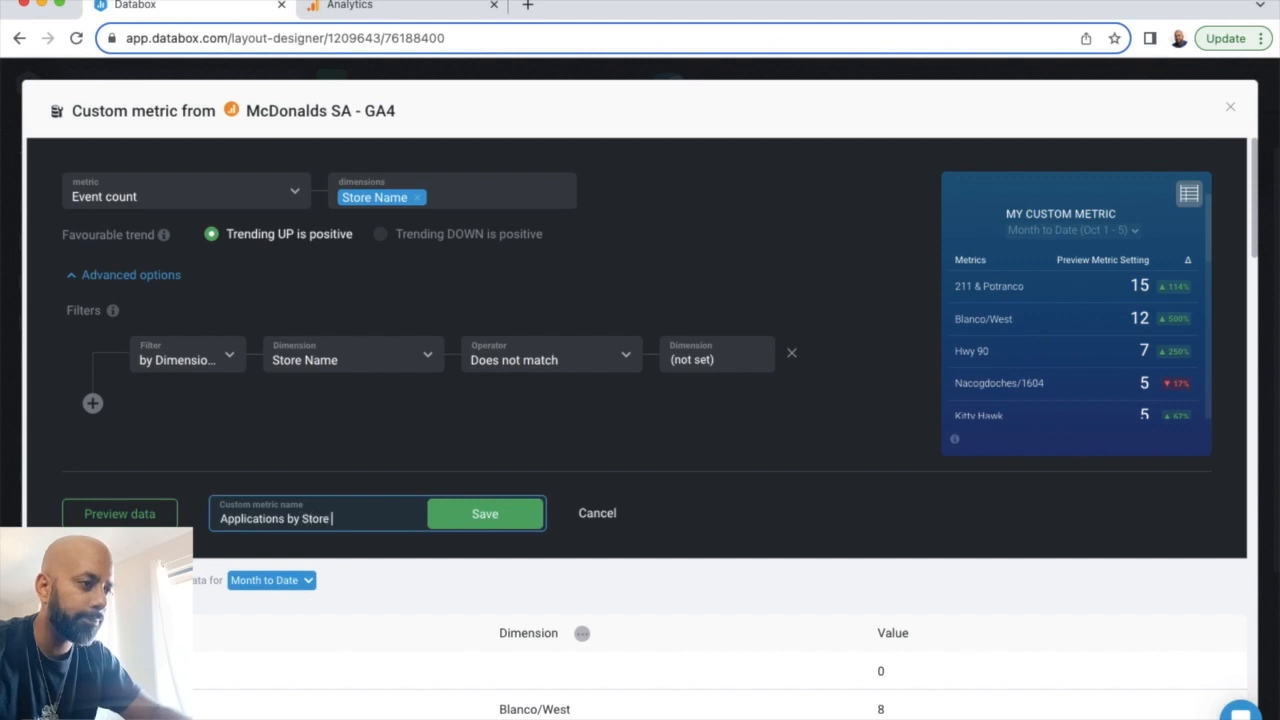
text(Name)
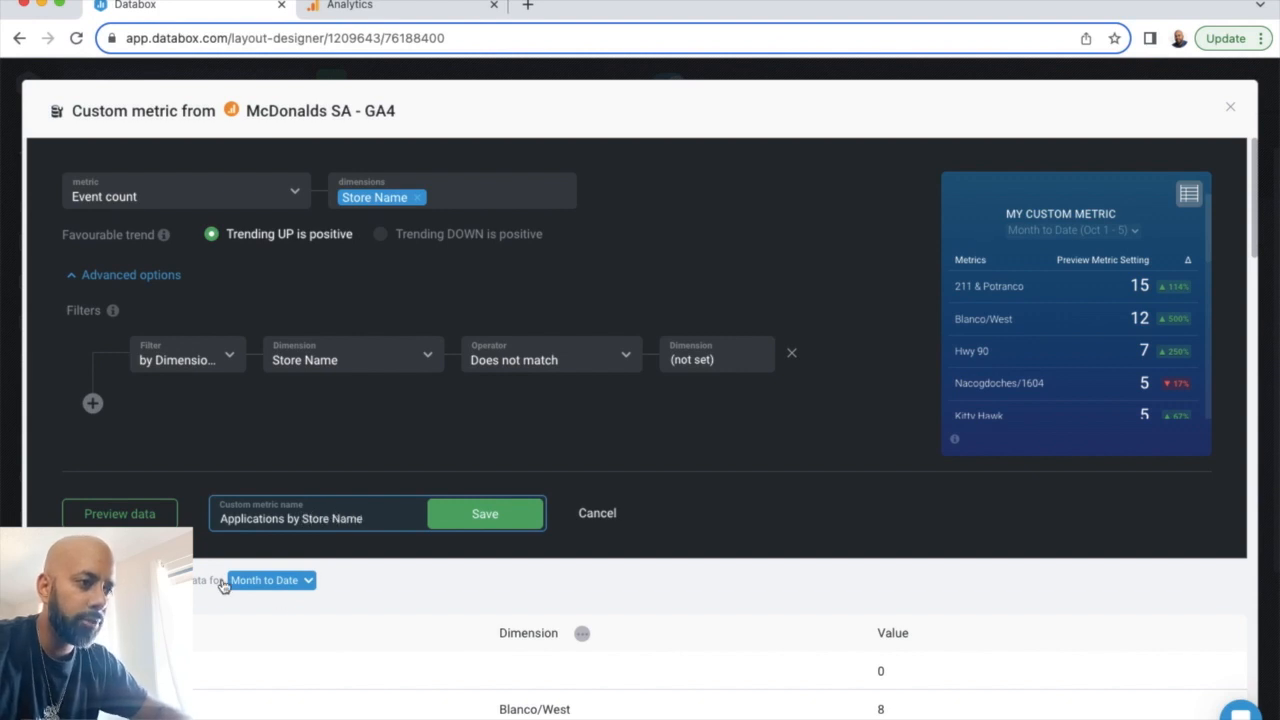
Set the preview date range to Previous > Last Month
click(267, 580)
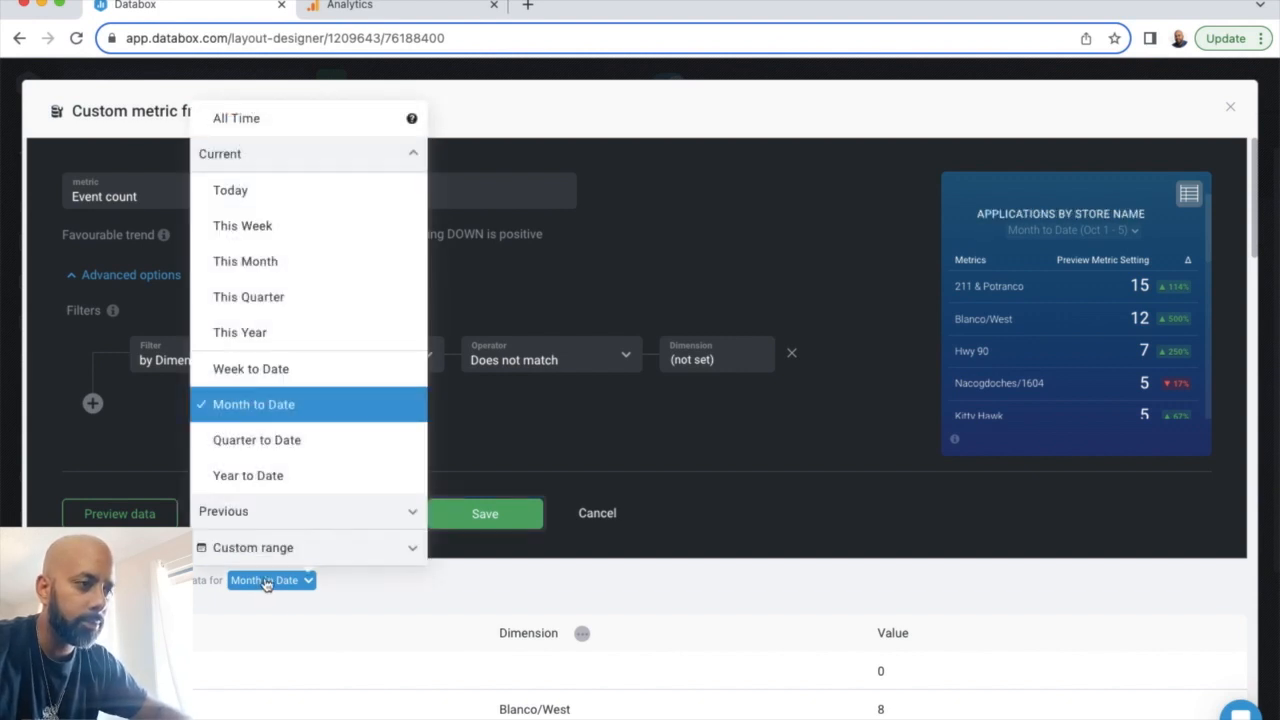
click(261, 511)
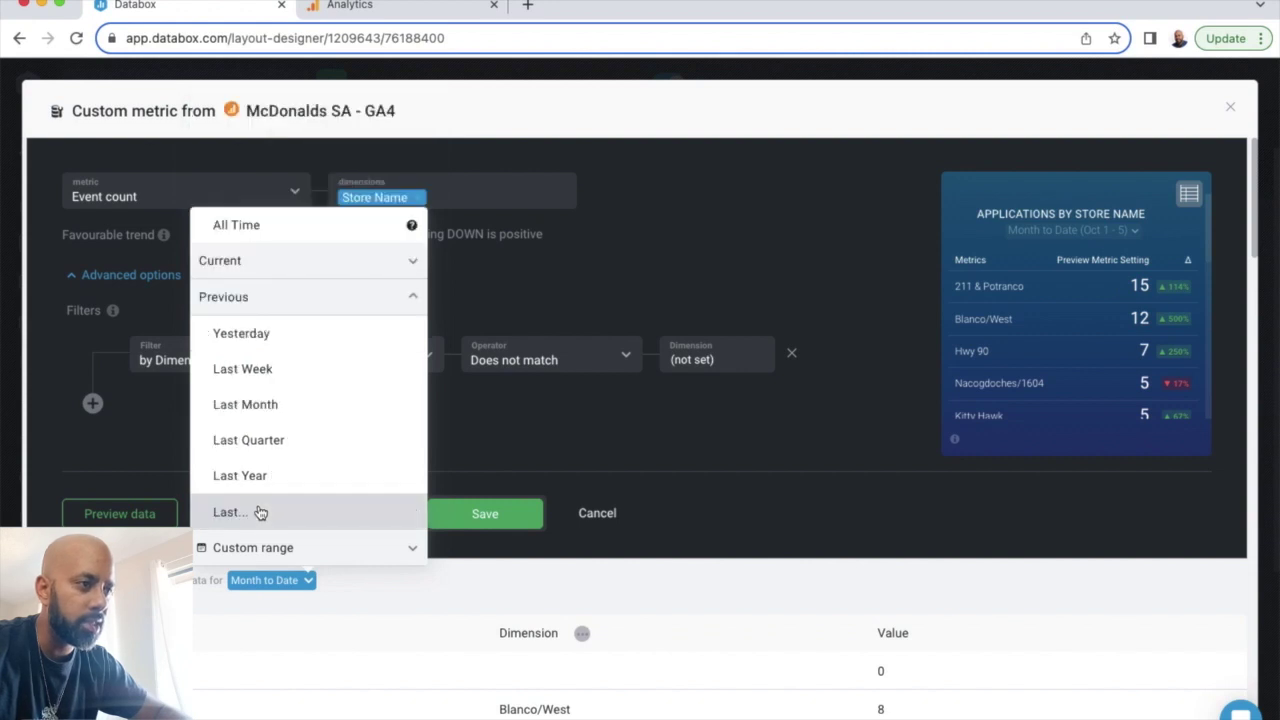
click(313, 410)
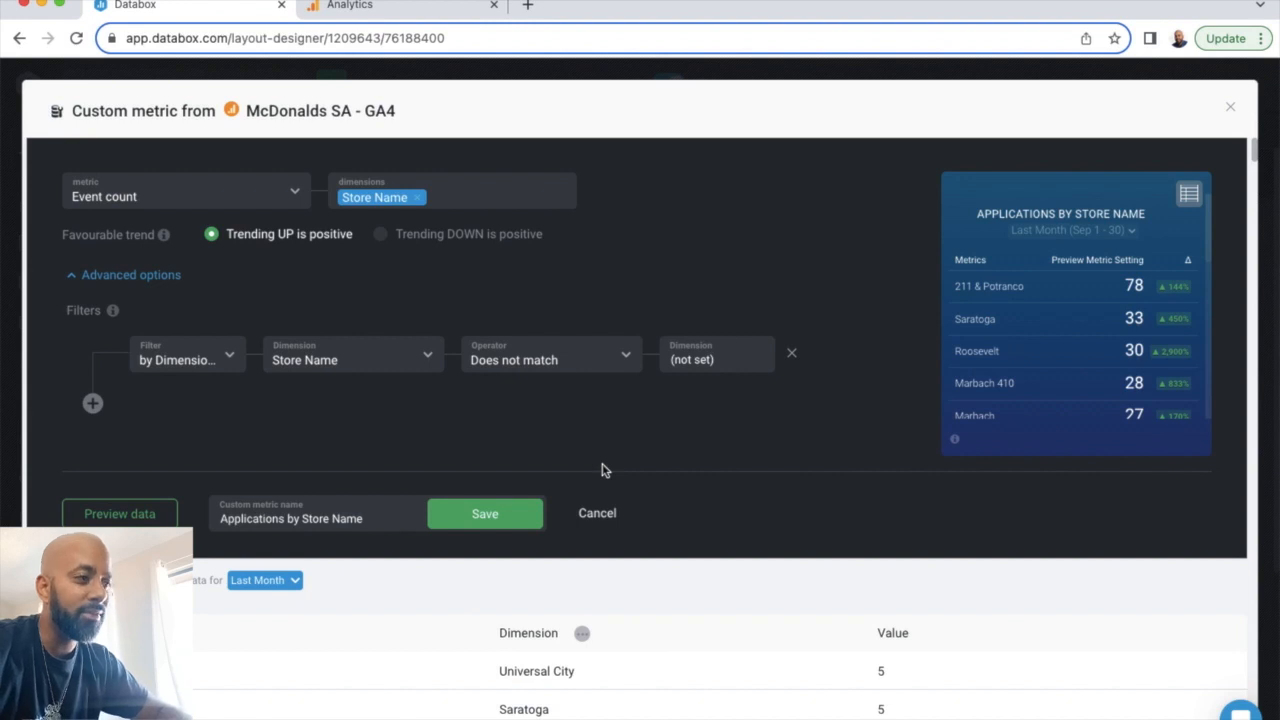
Save the 'Applications by Store Name' custom metric and return to the Applications table
click(517, 516)
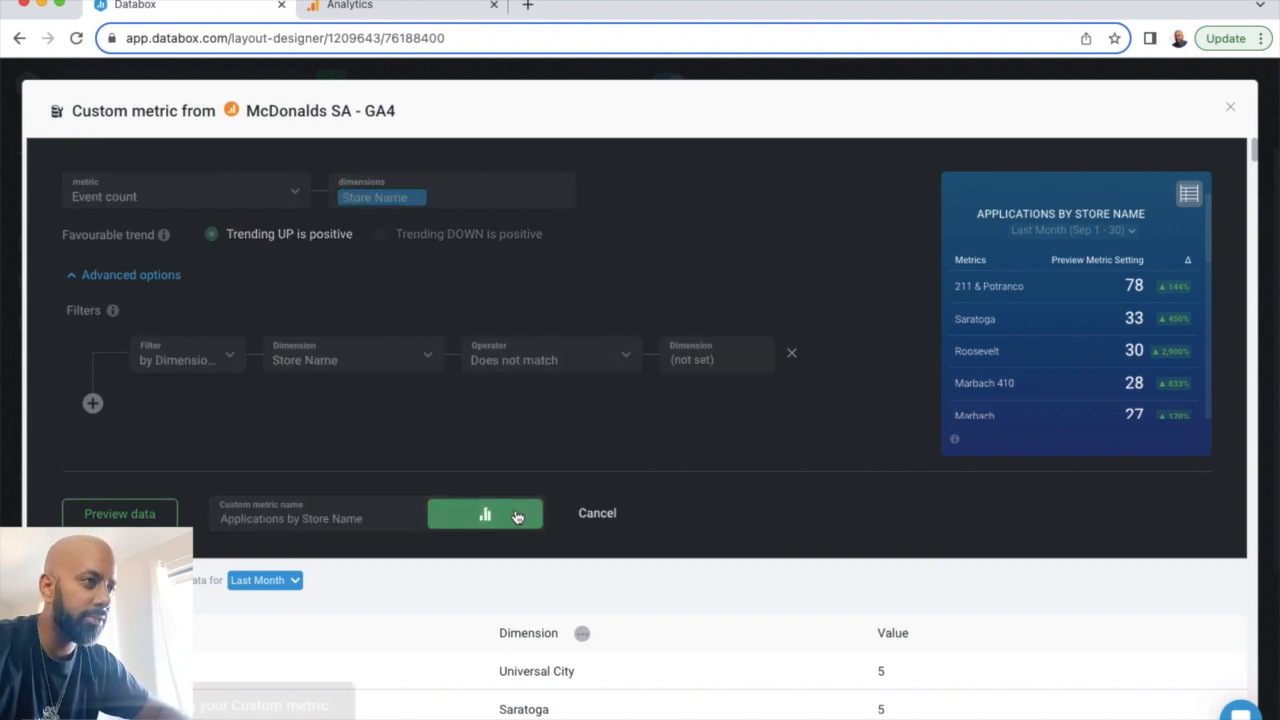